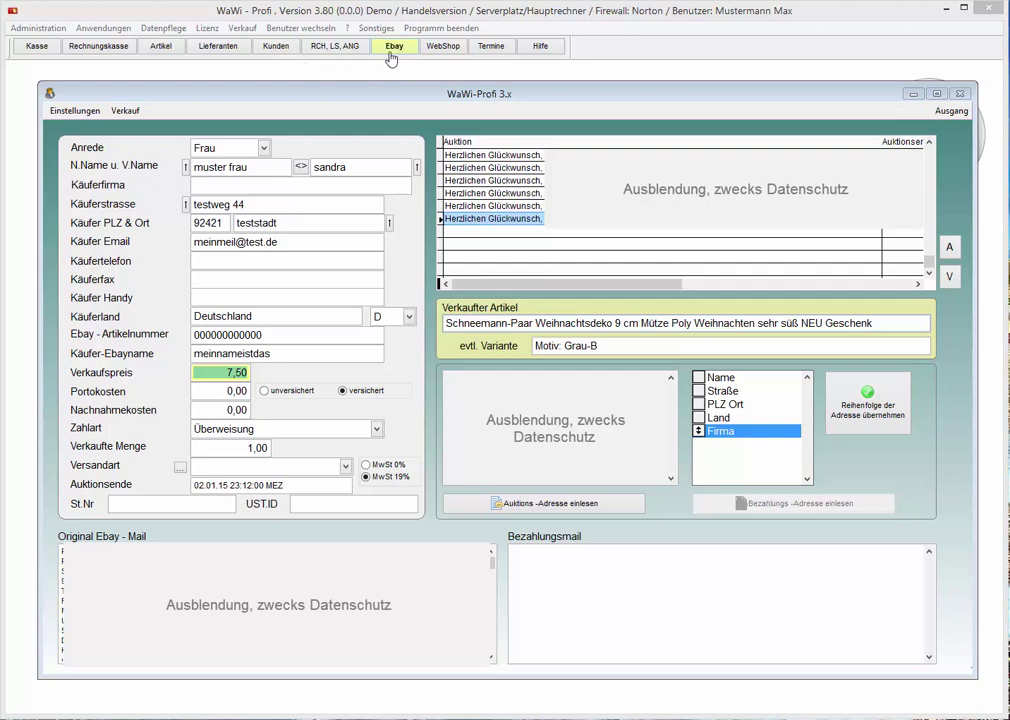
{"action": "left_click", "coordinate": [242, 28]}
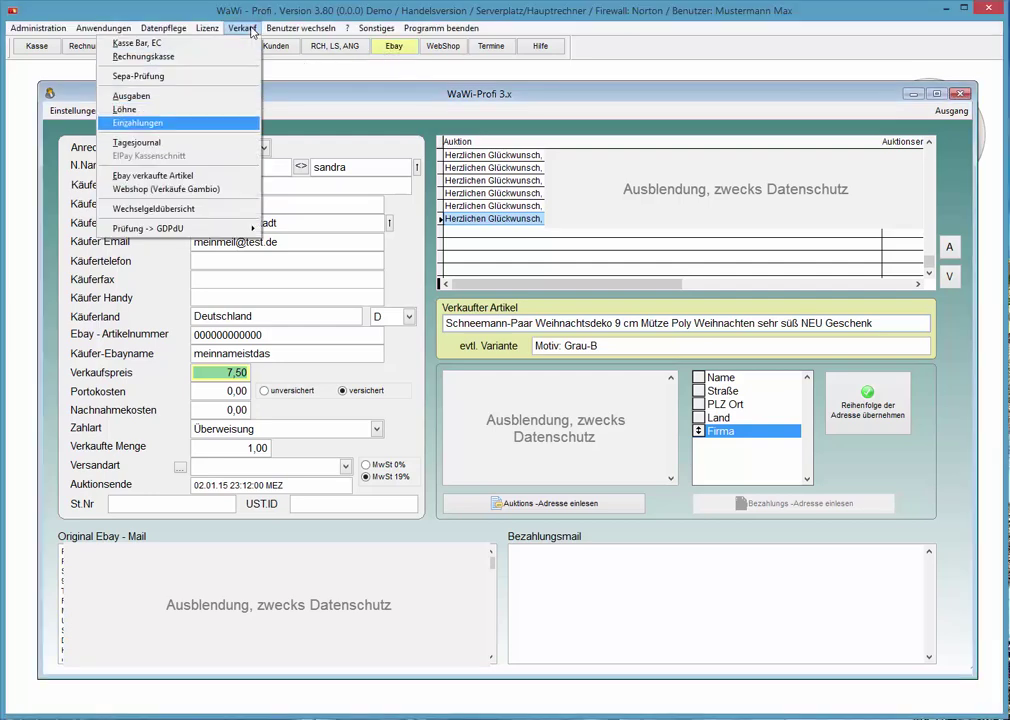
{"action": "left_click", "coordinate": [252, 32]}
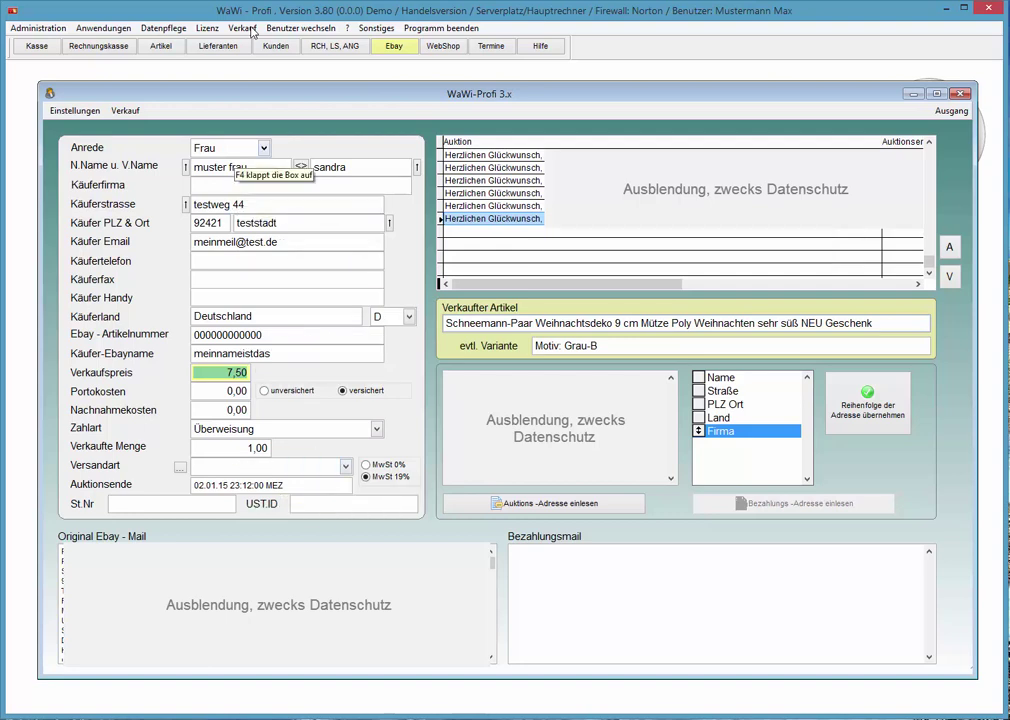
Step: Set the shipping costs (Portokosten) of the eBay sale to 5,00
{"action": "key", "text": "Tab"}
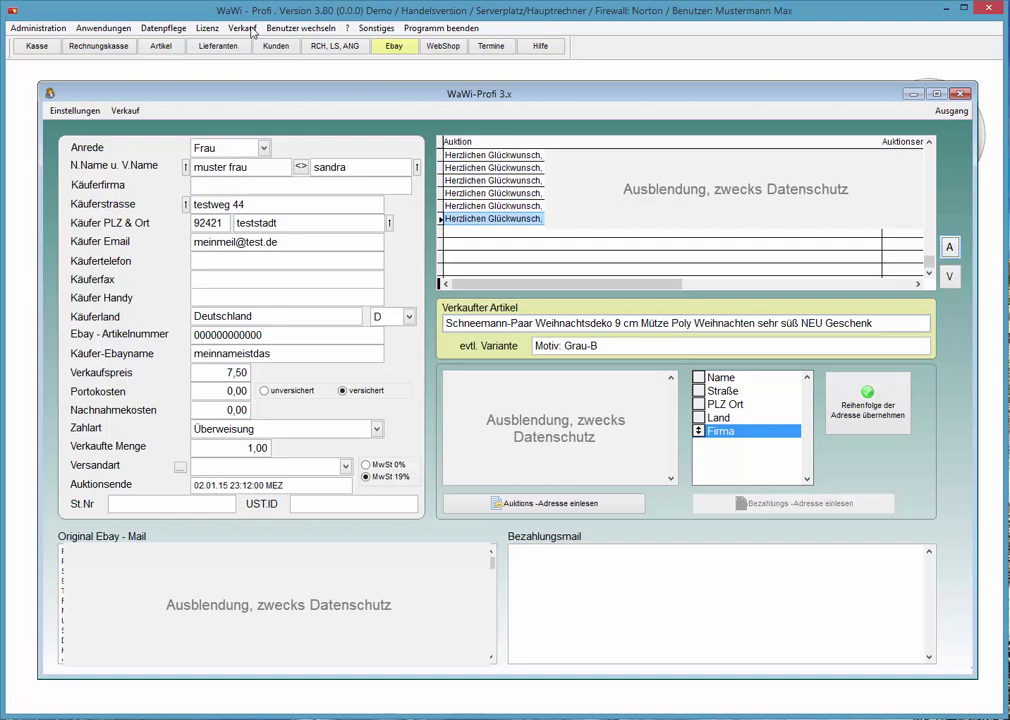
{"action": "key", "text": "Tab"}
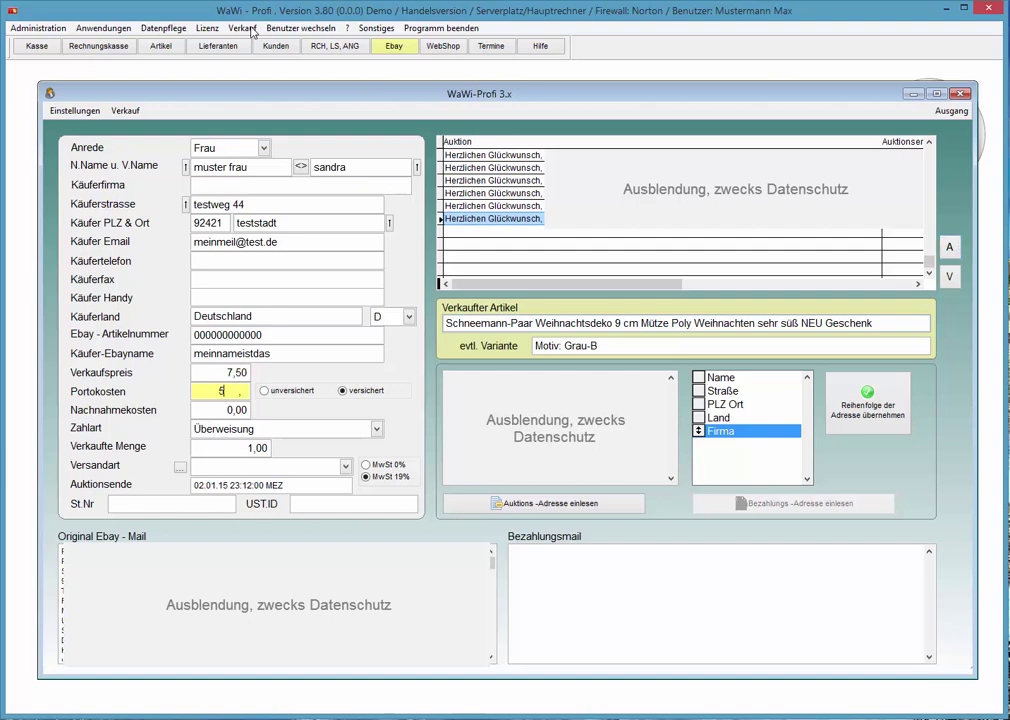
{"action": "type", "text": "5"}
Step: Try to create an invoice for the sold Schneemann-Paar eBay item
{"action": "key", "text": "alt+v"}
{"action": "key", "text": "Return"}
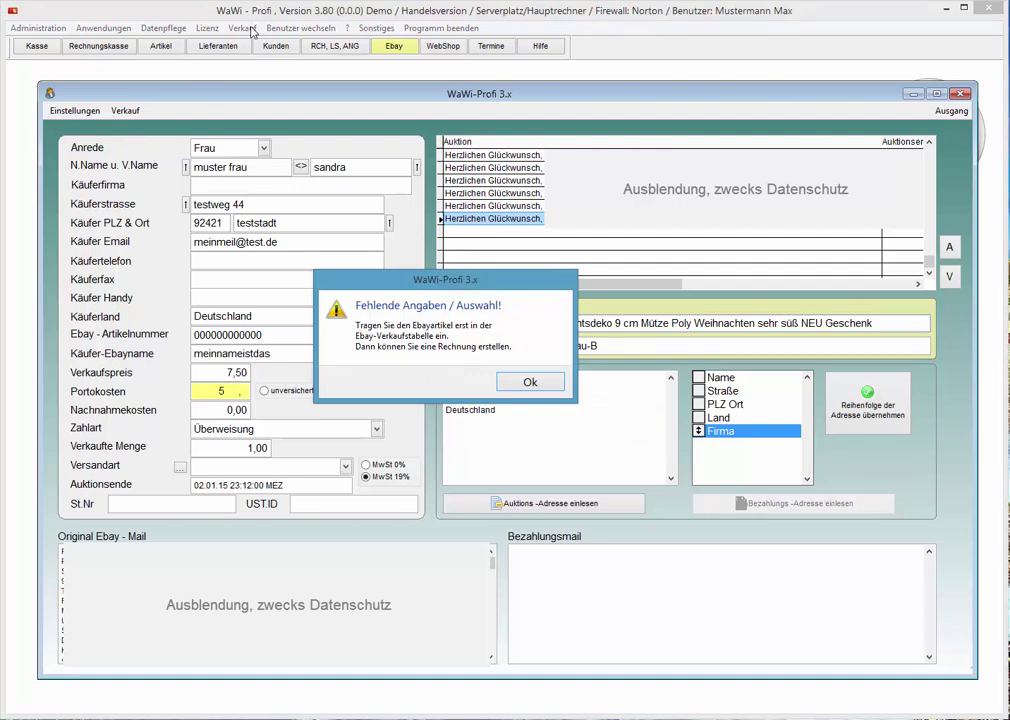
{"action": "key", "text": "Return"}
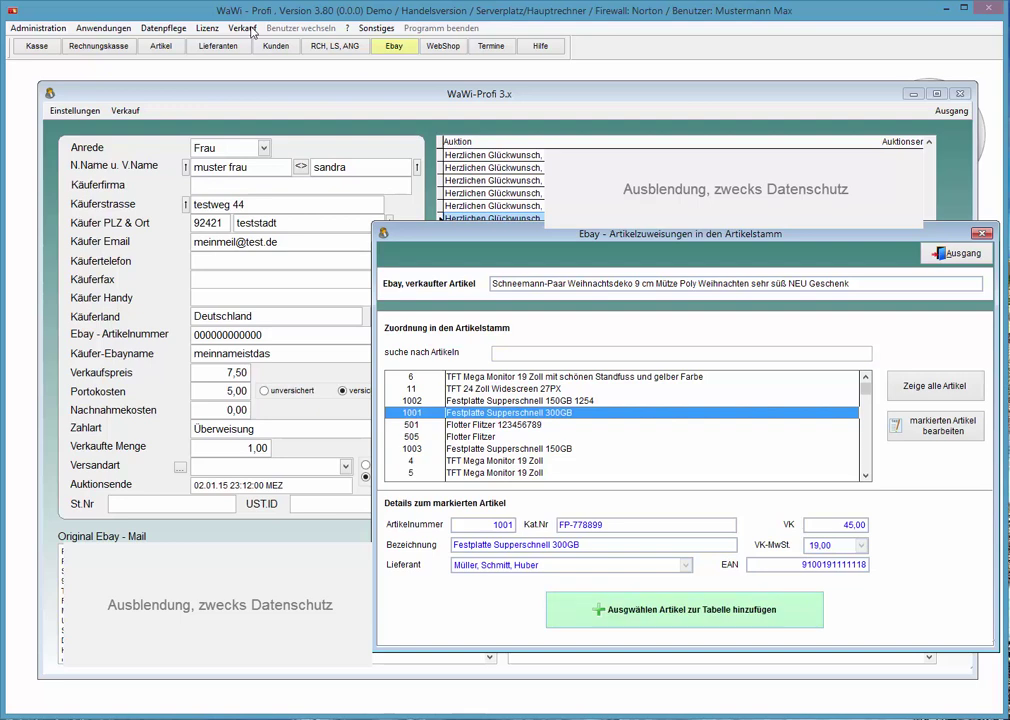
Step: Assign the sold eBay item to stock article 1001, Festplatte Supperschnell 300GB, and confirm the assignment
{"action": "key", "text": "Return"}
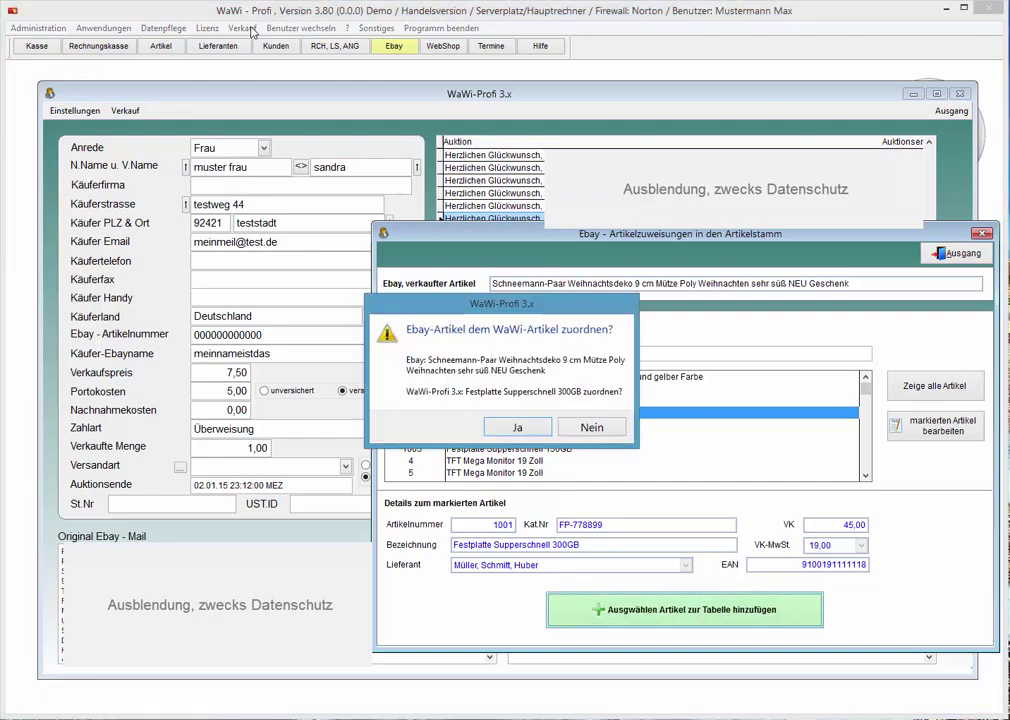
{"action": "key", "text": "Return"}
{"action": "key", "text": "Return"}
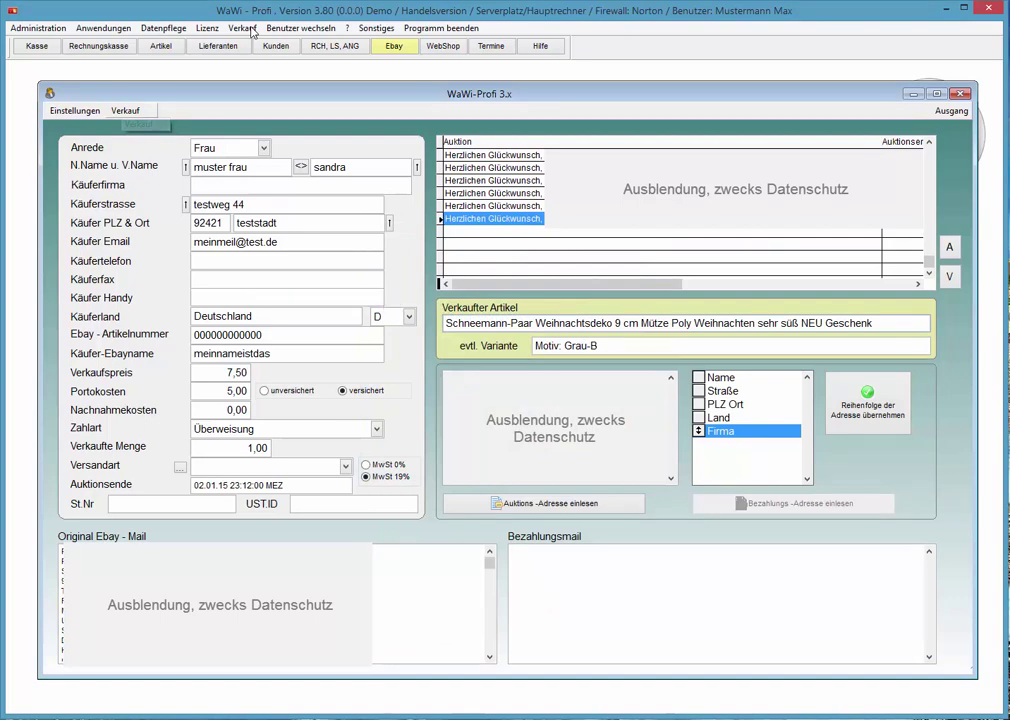
Step: Start the invoice for the eBay sale and add the text block "Danke für Bestellung" as its additional text
{"action": "key", "text": "alt+v"}
{"action": "key", "text": "Return"}
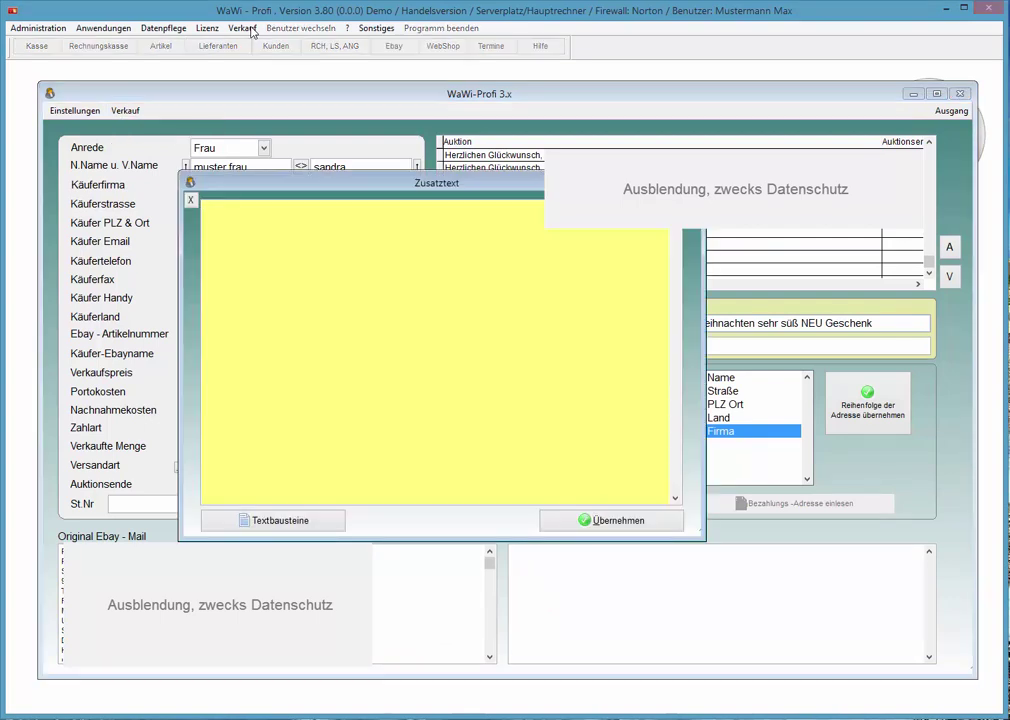
{"action": "key", "text": "Return"}
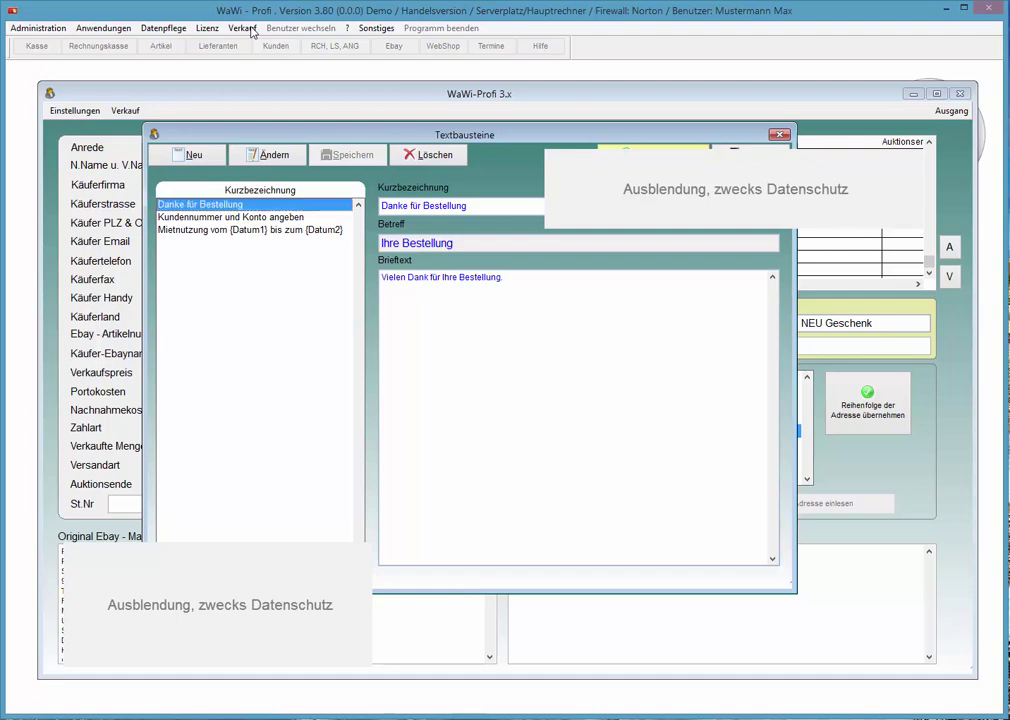
{"action": "key", "text": "Return"}
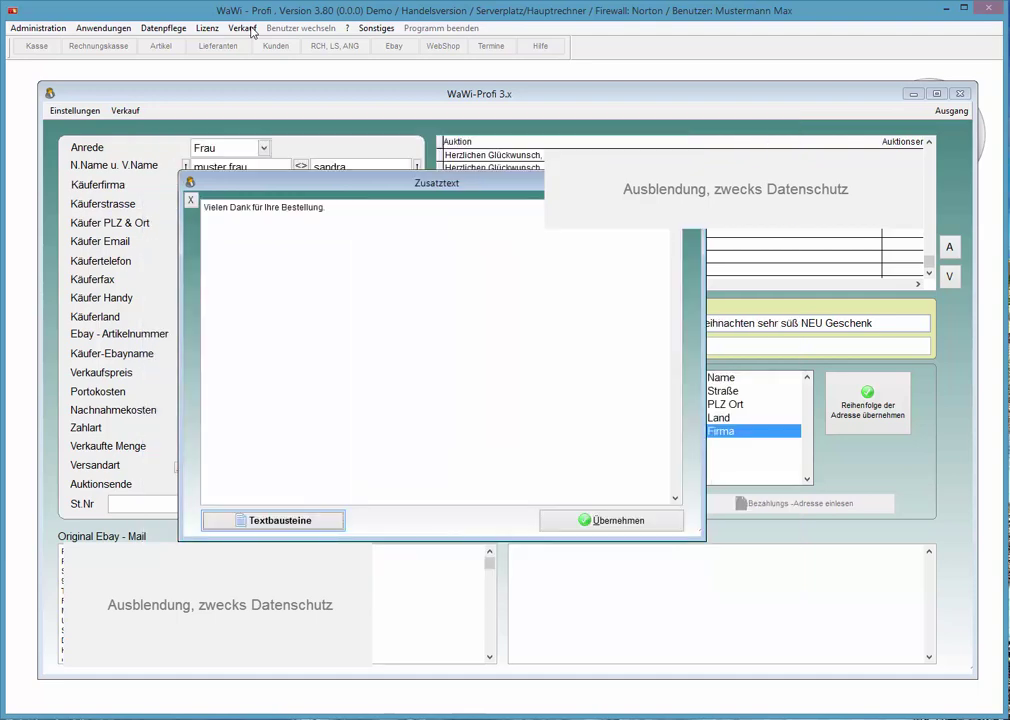
{"action": "key", "text": "Tab"}
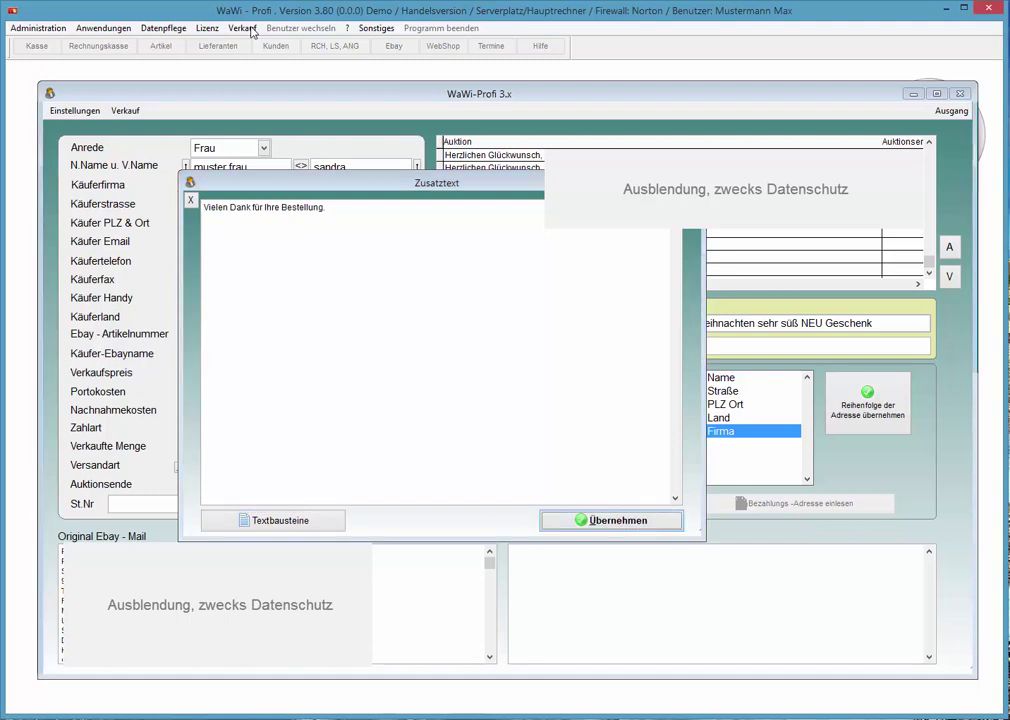
{"action": "key", "text": "Return"}
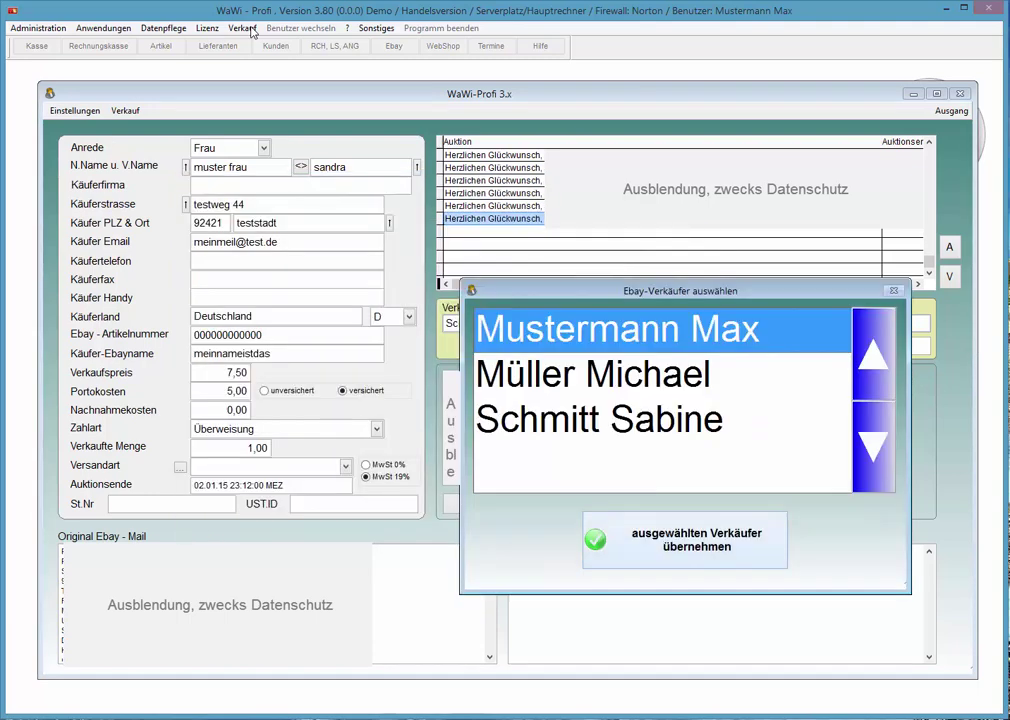
Step: Accept the first listed eBay seller for the invoice and agree to continue to the online shipping labels
{"action": "key", "text": "Return"}
{"action": "key", "text": "Return"}
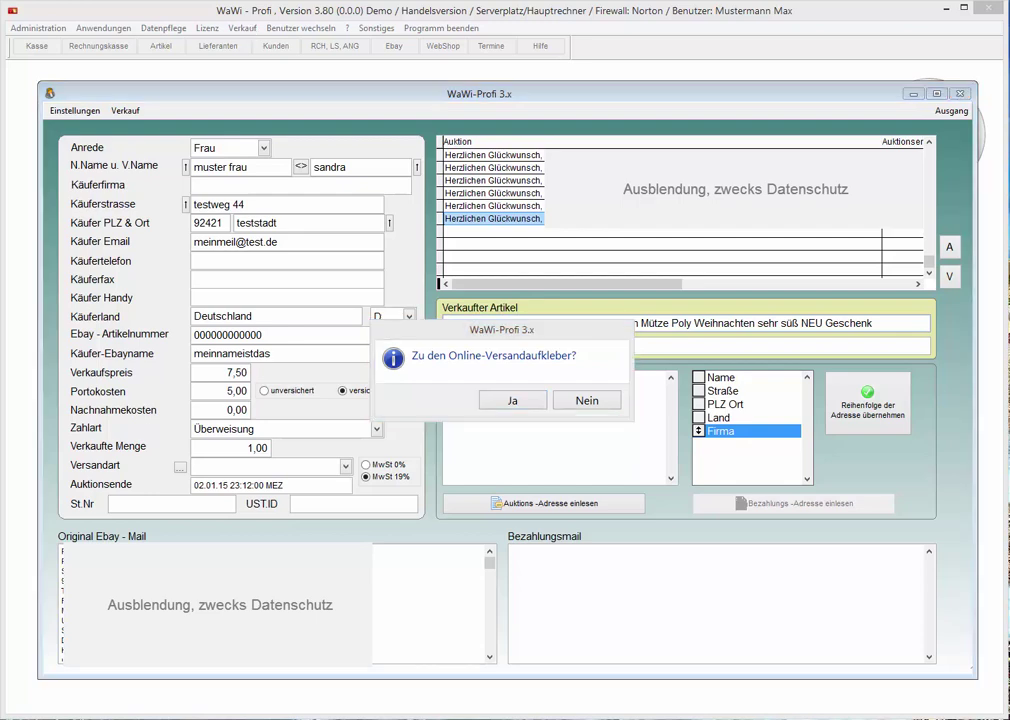
{"action": "key", "text": "Return"}
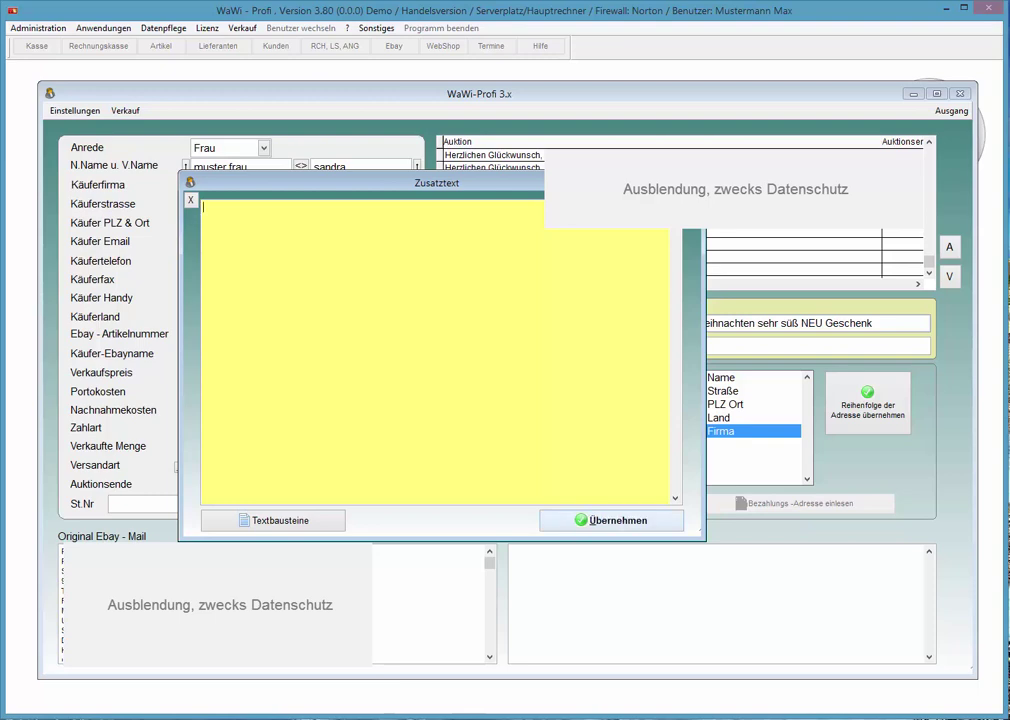
Step: Generate the invoice e-mail without additional text and check its recipient and the attached invoice PDF
{"action": "left_click", "coordinate": [611, 520]}
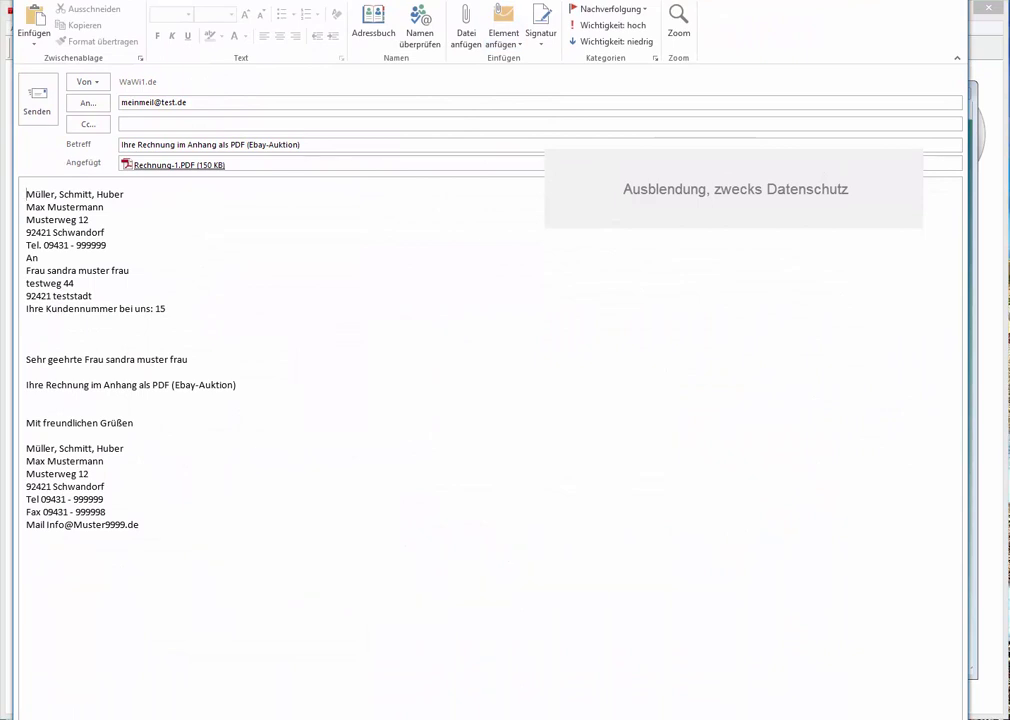
{"action": "left_click", "coordinate": [153, 102]}
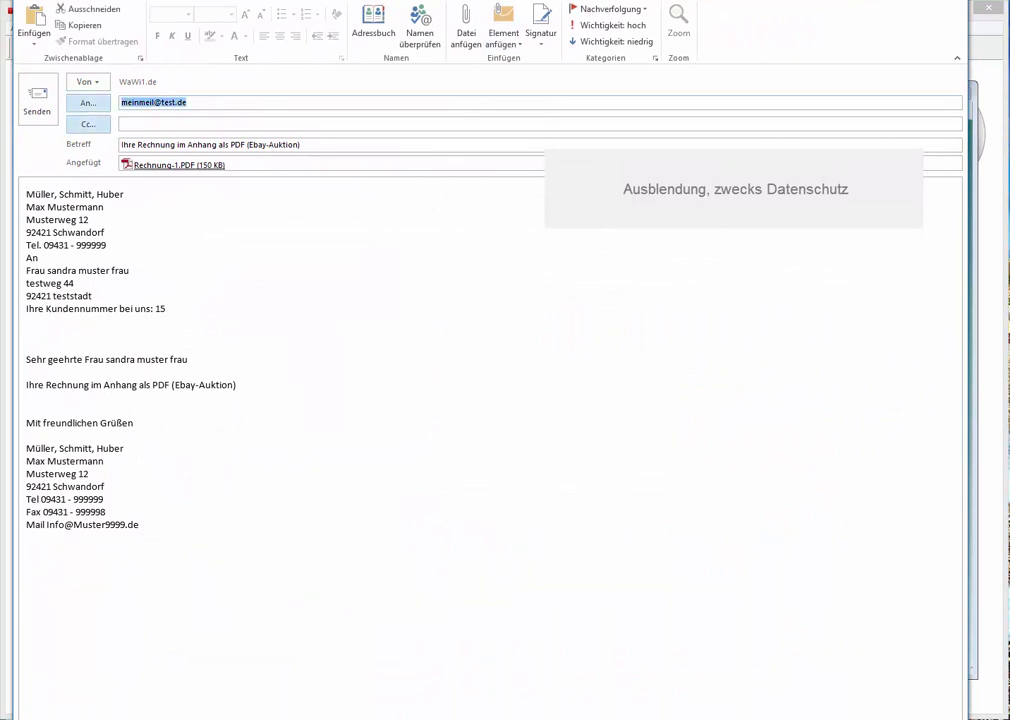
{"action": "double_click", "coordinate": [152, 167]}
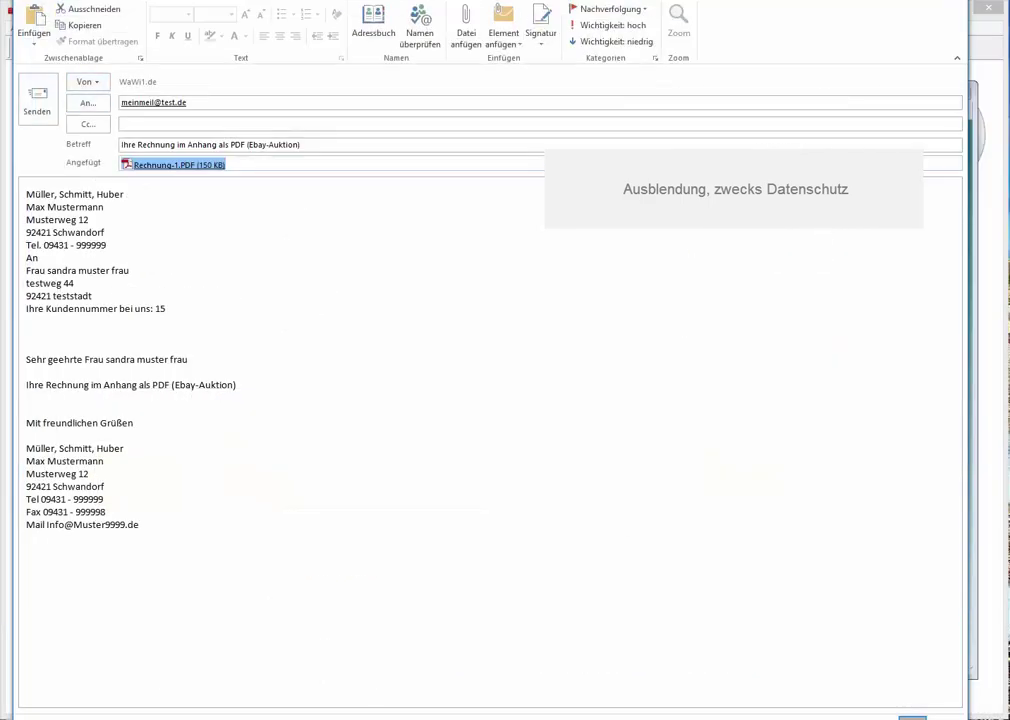
{"action": "key", "text": "Escape"}
Step: Switch to the eBay shipping label page in the browser and review the available shipping methods and prices
{"action": "left_click", "coordinate": [453, 398]}
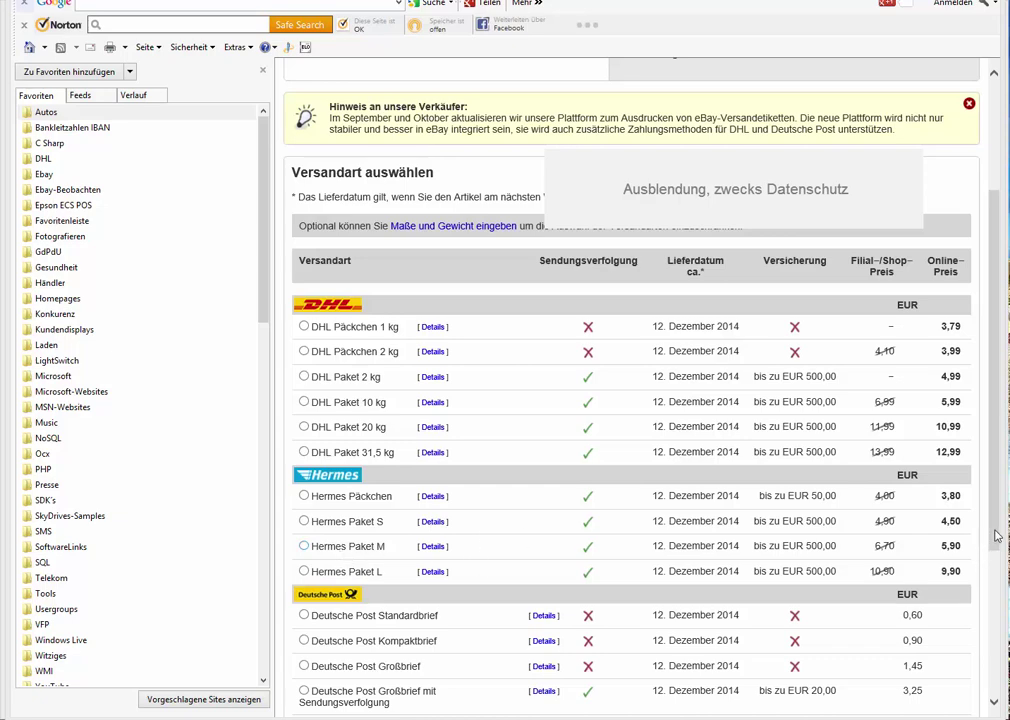
{"action": "scroll", "coordinate": [790, 423], "scroll_direction": "down", "scroll_amount": 3}
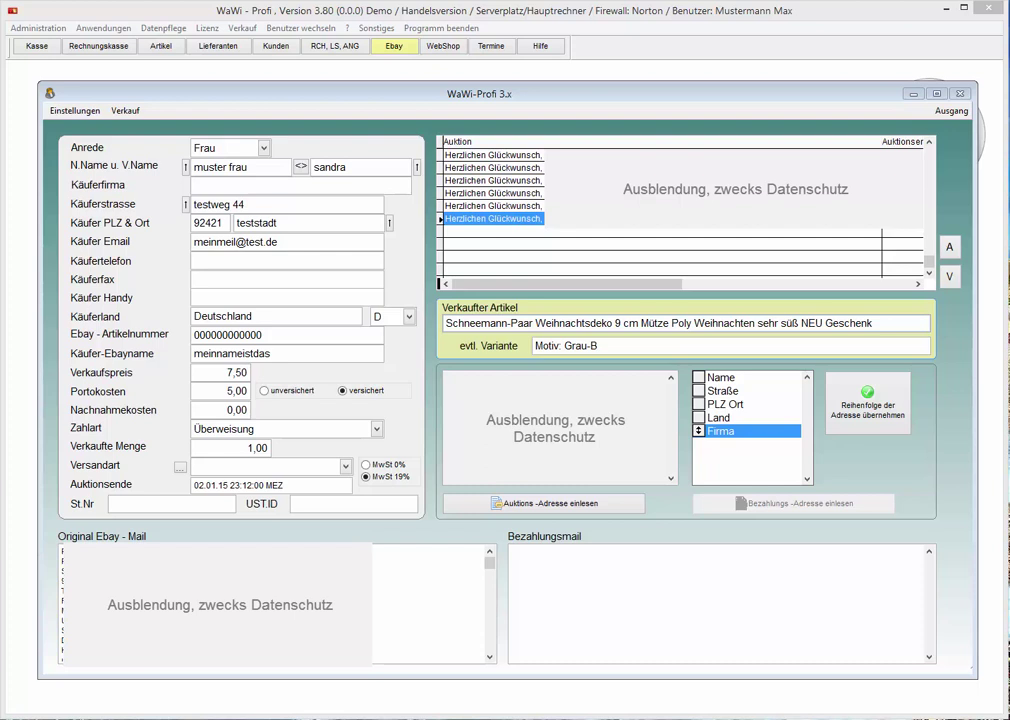
Step: Try to create the invoice for the same sale again and decline making a duplicate
{"action": "left_click", "coordinate": [129, 106]}
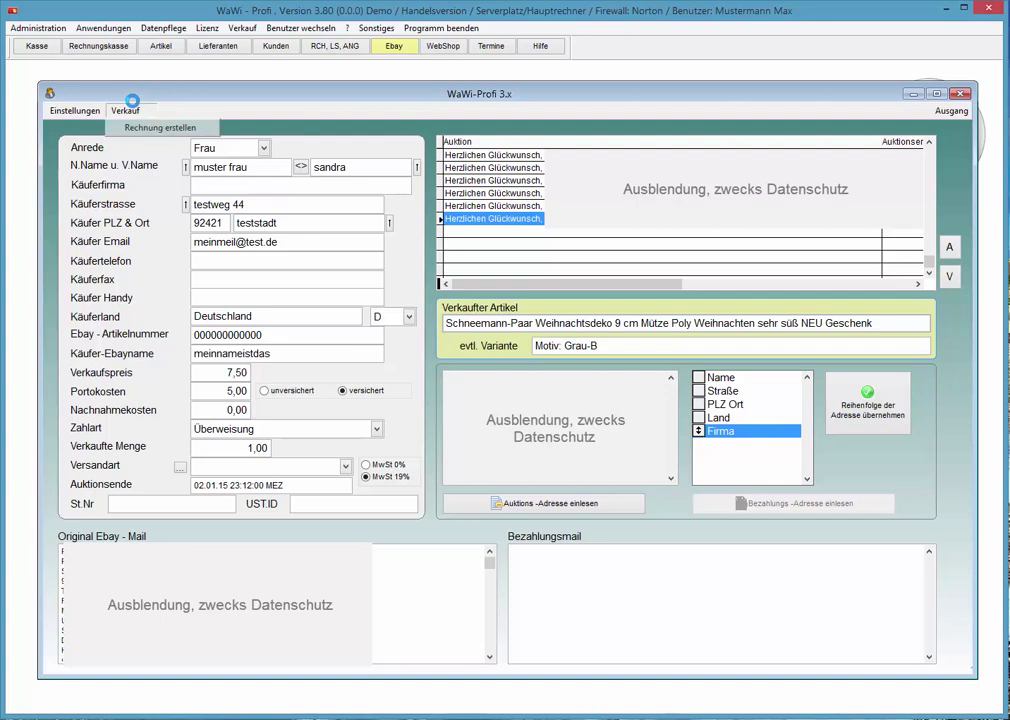
{"action": "key", "text": "Down"}
{"action": "key", "text": "Return"}
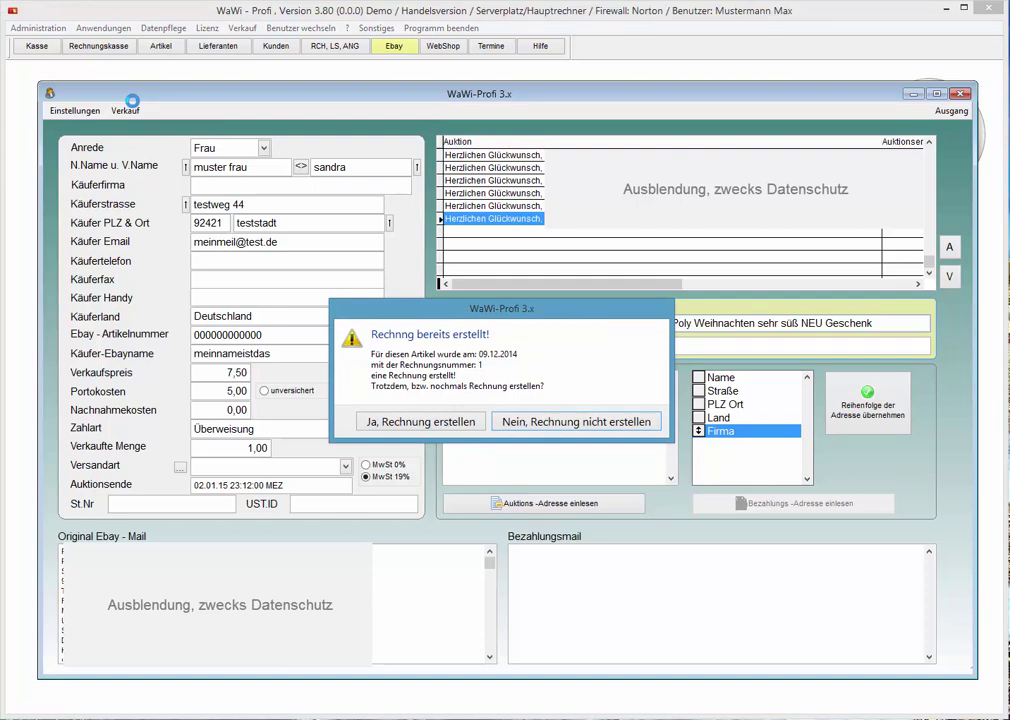
{"action": "key", "text": "Return"}
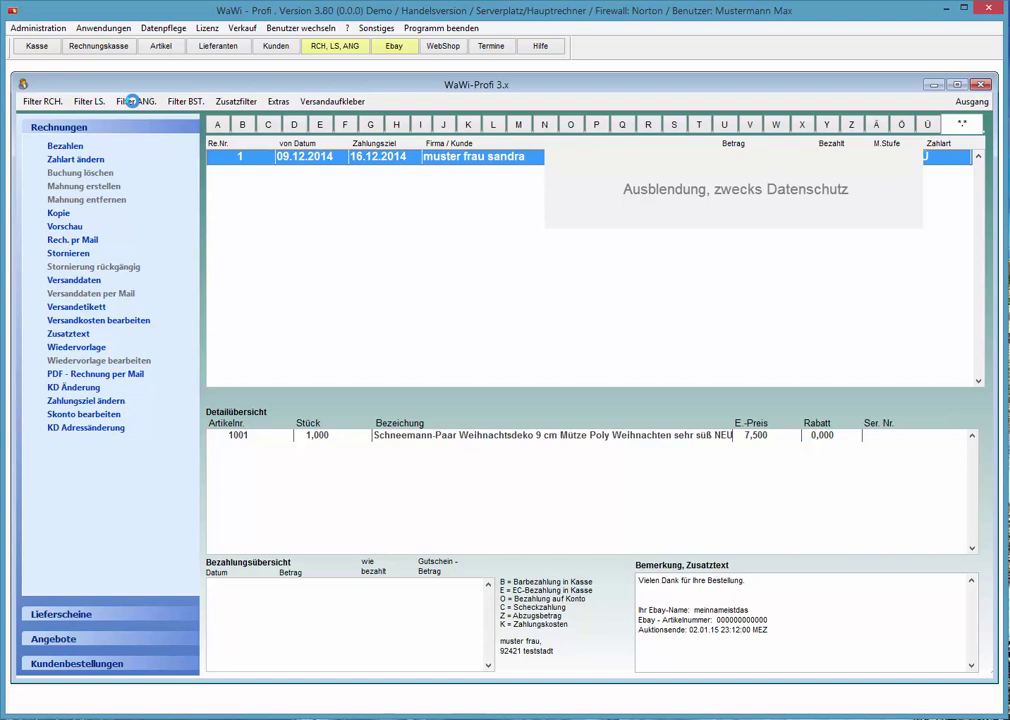
Step: Open the payment entry for the open eBay invoice and choose Test Girokonto 1 as the booking account
{"action": "left_click", "coordinate": [133, 101]}
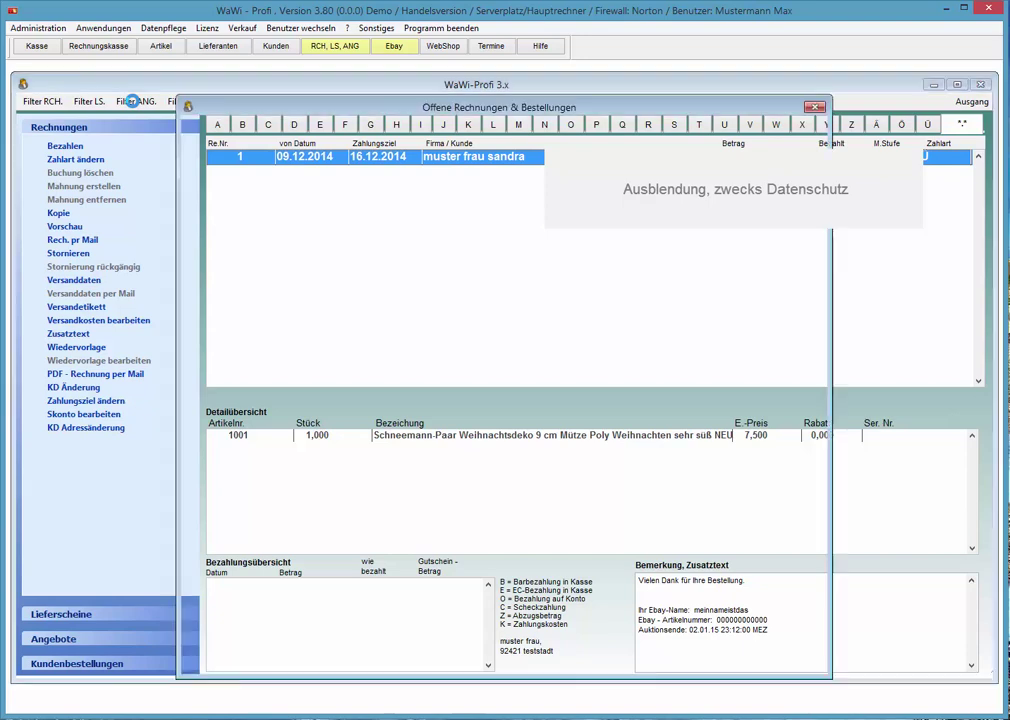
{"action": "key", "text": "Return"}
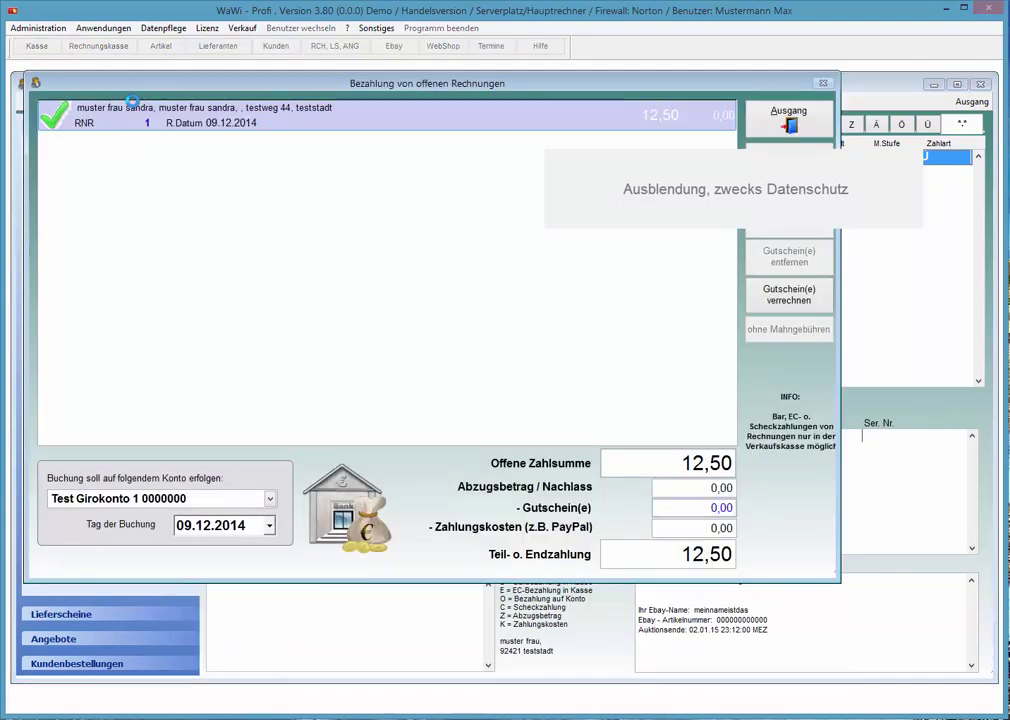
{"action": "key", "text": "F4"}
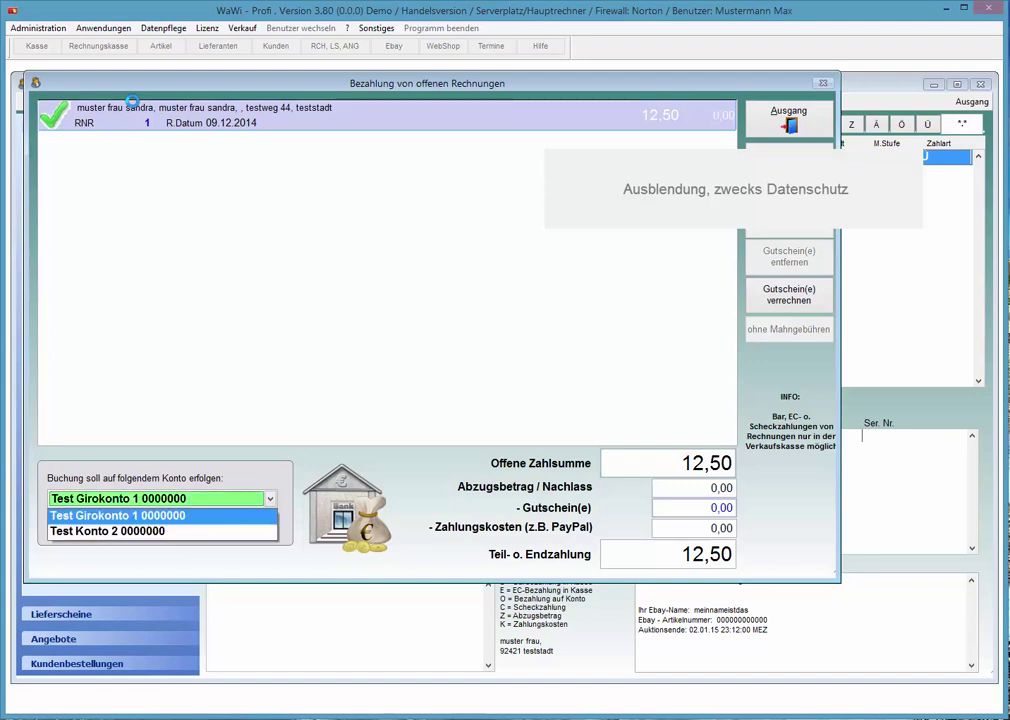
{"action": "key", "text": "Return"}
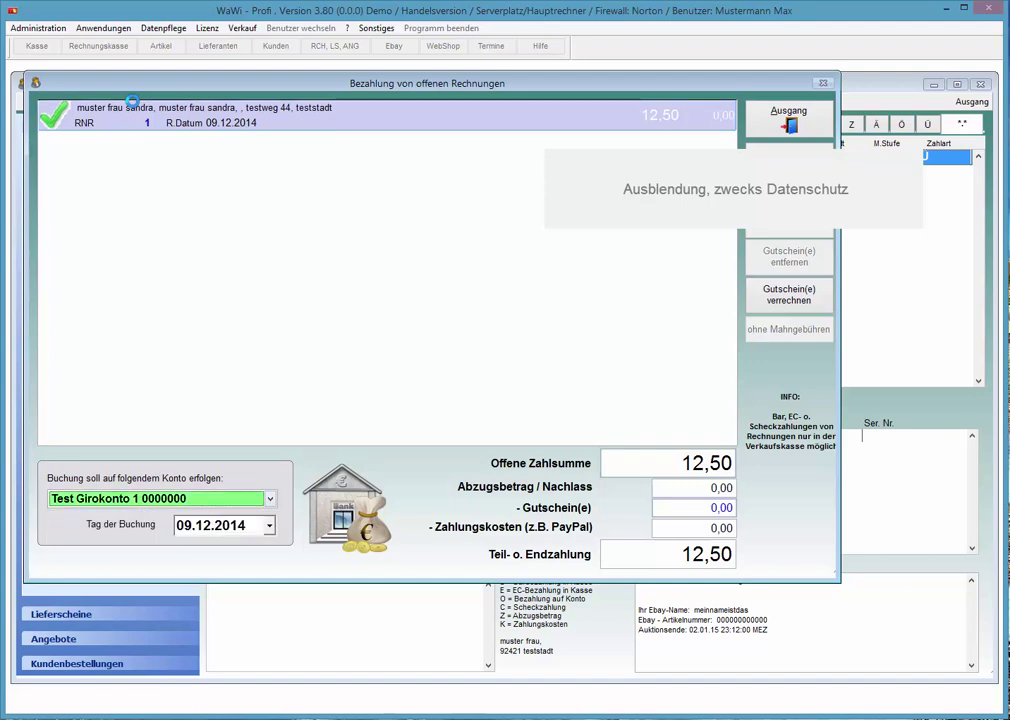
Step: Enter payment costs of 0,52 and post the invoice payment under the first listed booking employee
{"action": "key", "text": "Return"}
{"action": "type", "text": "0,52"}
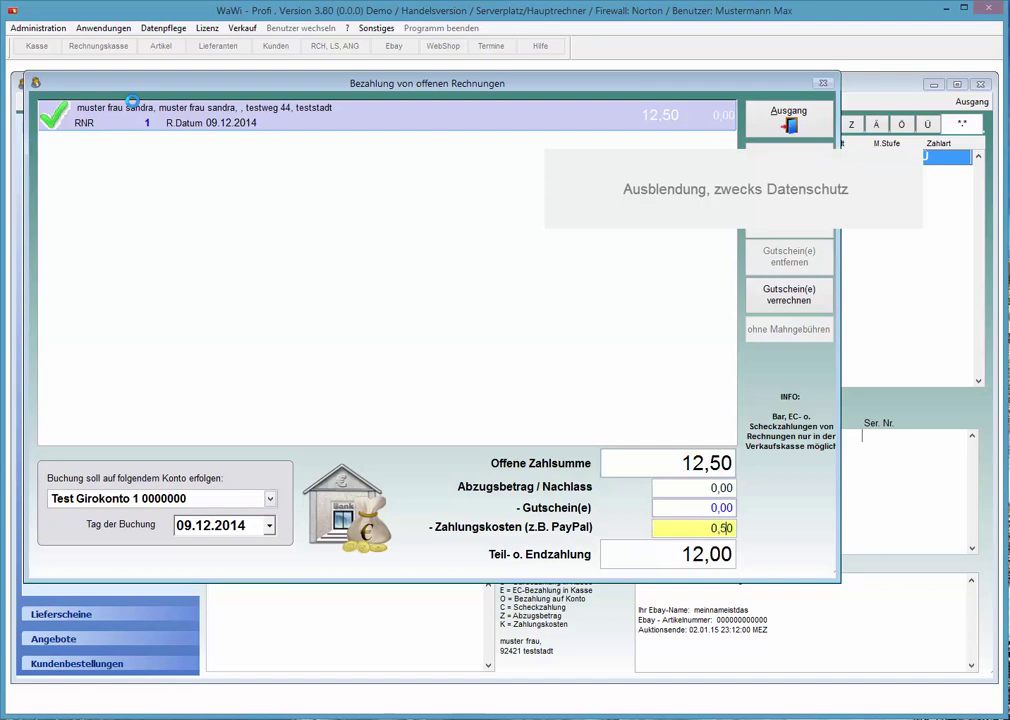
{"action": "key", "text": "Return"}
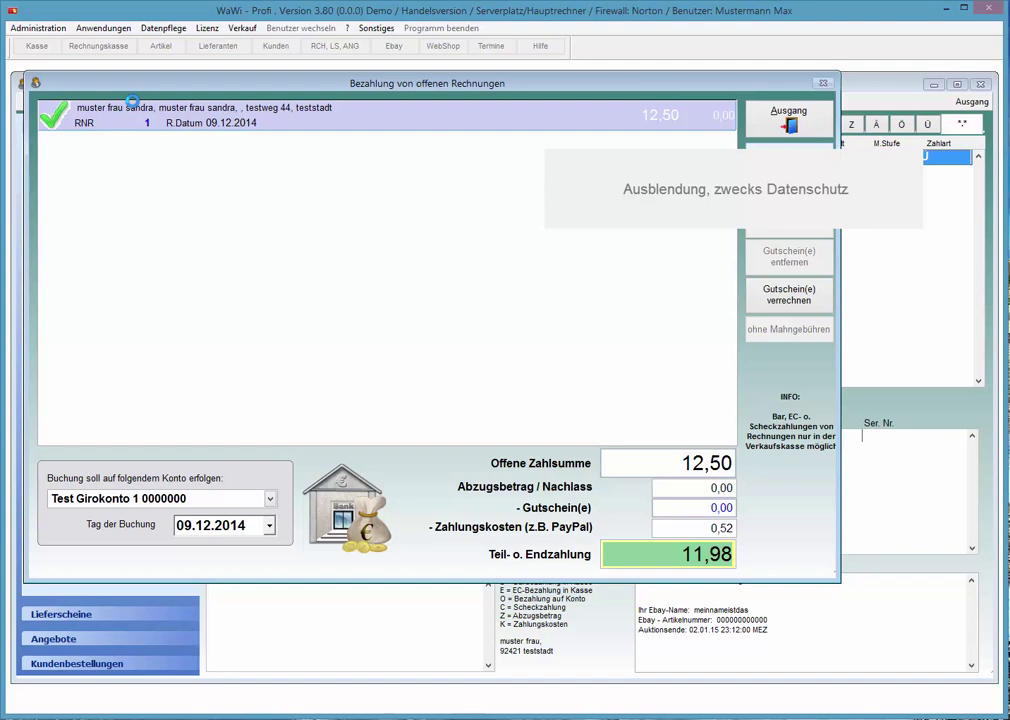
{"action": "key", "text": "Return"}
{"action": "key", "text": "Return"}
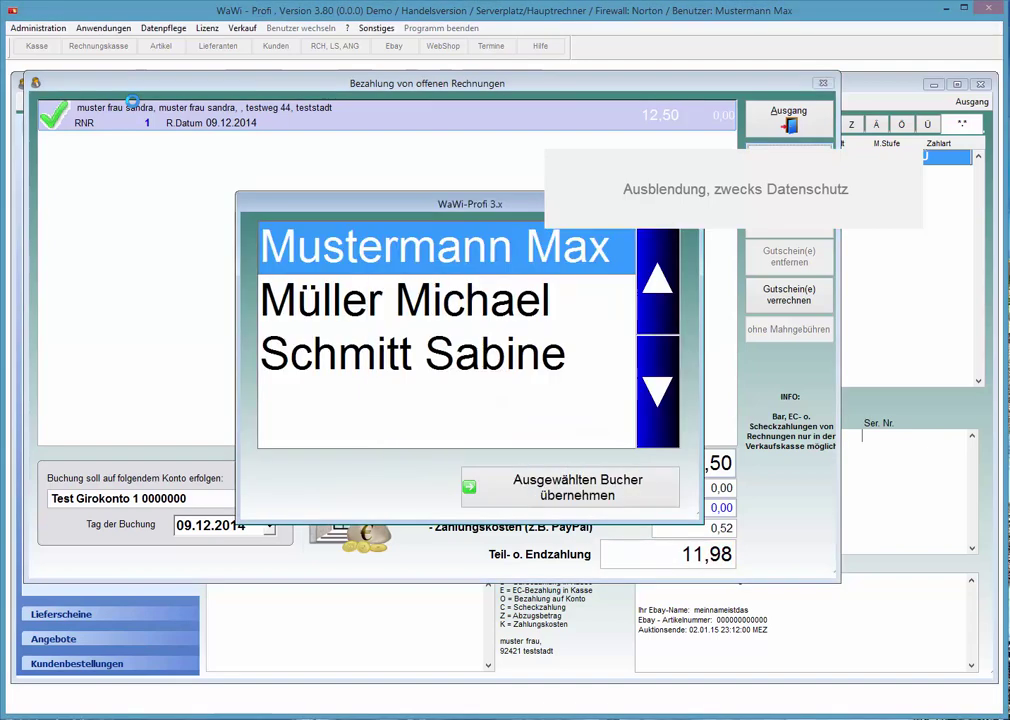
{"action": "key", "text": "Return"}
{"action": "key", "text": "Return"}
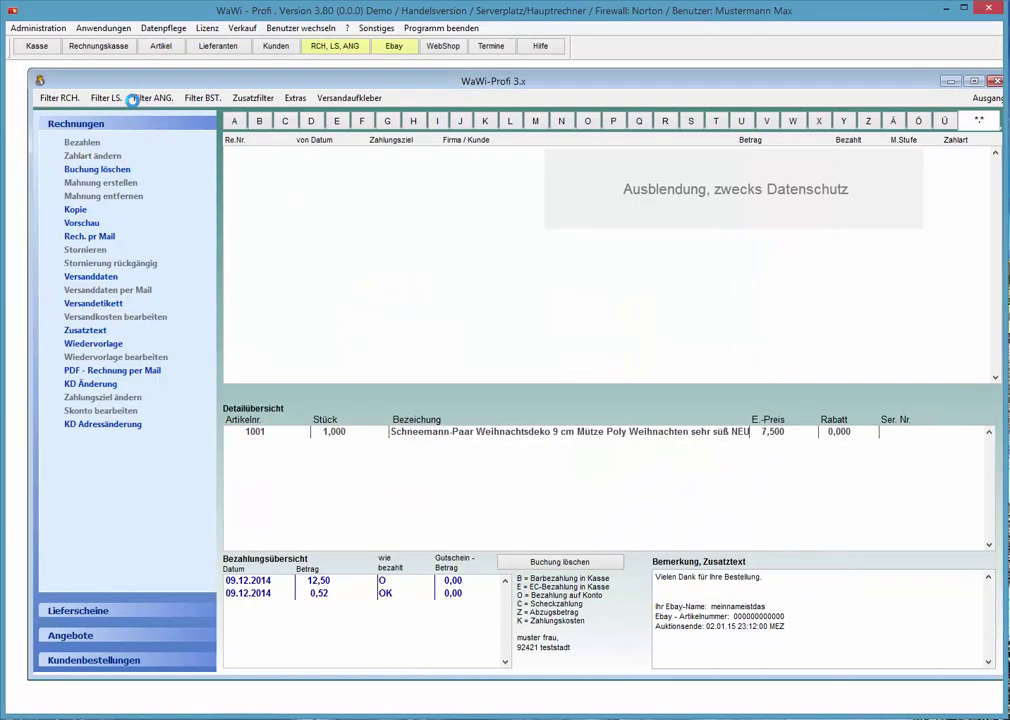
Step: Change the invoice filter from open invoices so that the paid invoice is listed
{"action": "key", "text": "alt+Down"}
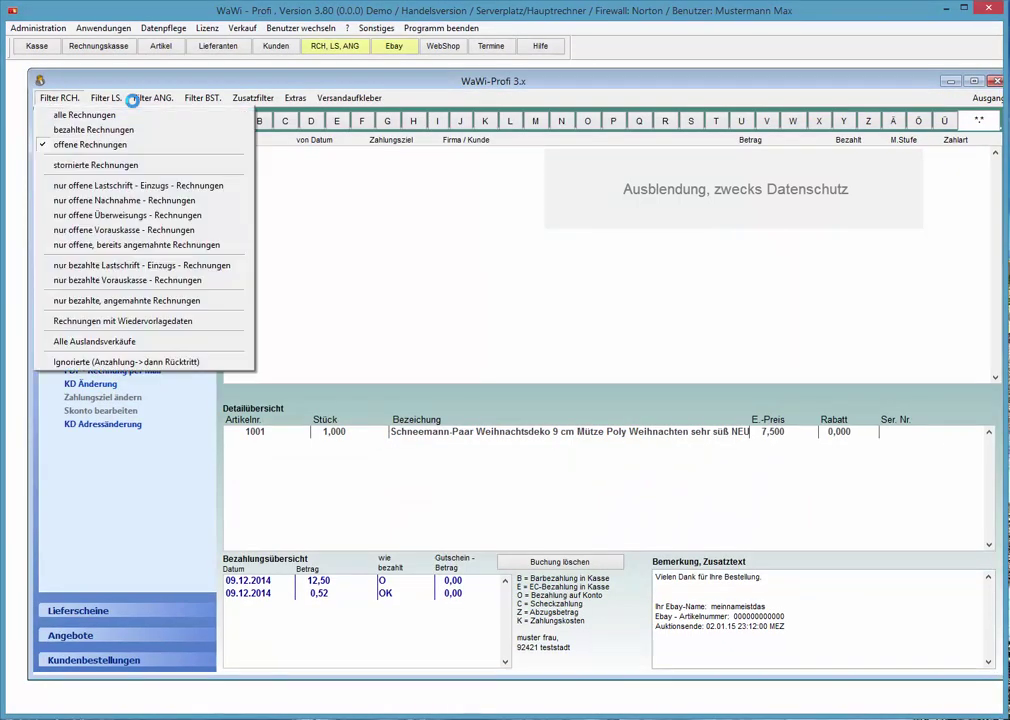
{"action": "key", "text": "Down"}
{"action": "key", "text": "Return"}
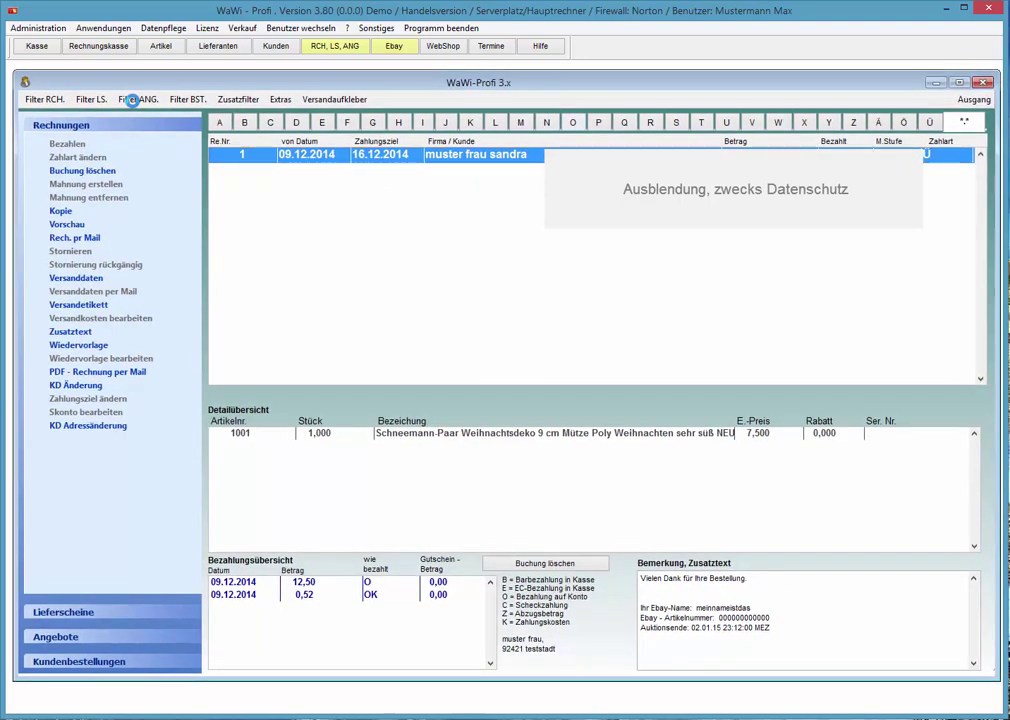
Step: Open the shipping details of the paid invoice and choose Deutsche Post as the carrier
{"action": "key", "text": "F4"}
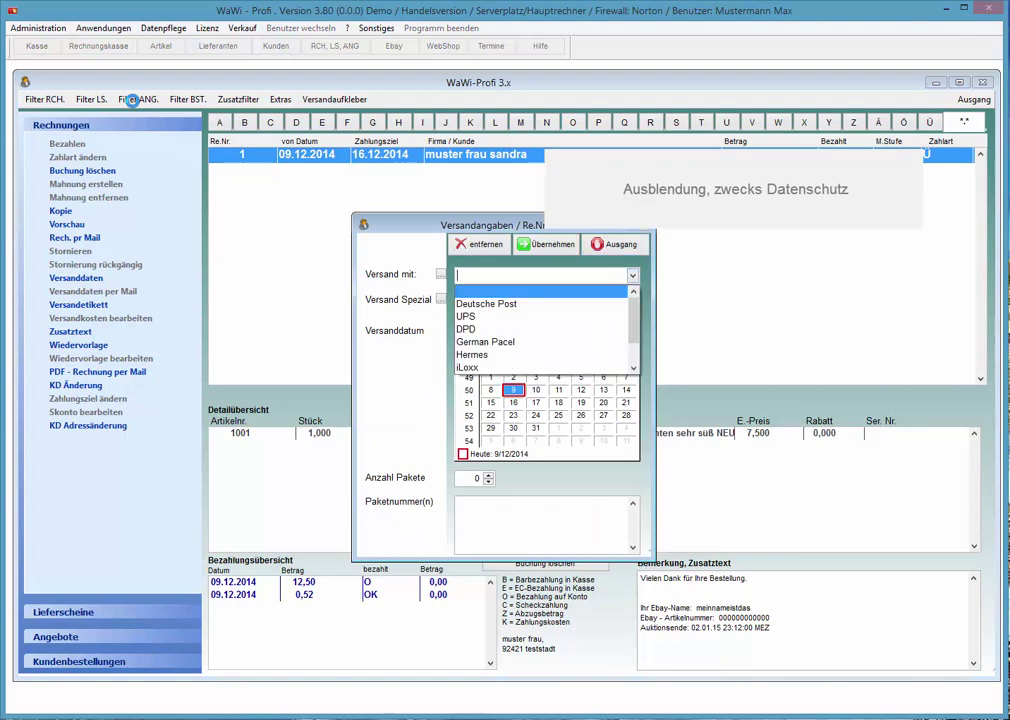
{"action": "key", "text": "Down"}
{"action": "key", "text": "Return"}
Step: Choose Einschreiben Einwurf as the special shipping type, then open and close the editable list of shipping types
{"action": "key", "text": "F4"}
{"action": "key", "text": "Down"}
{"action": "key", "text": "Down"}
{"action": "key", "text": "Down"}
{"action": "key", "text": "Down"}
{"action": "key", "text": "Down"}
{"action": "key", "text": "Down"}
{"action": "key", "text": "Down"}
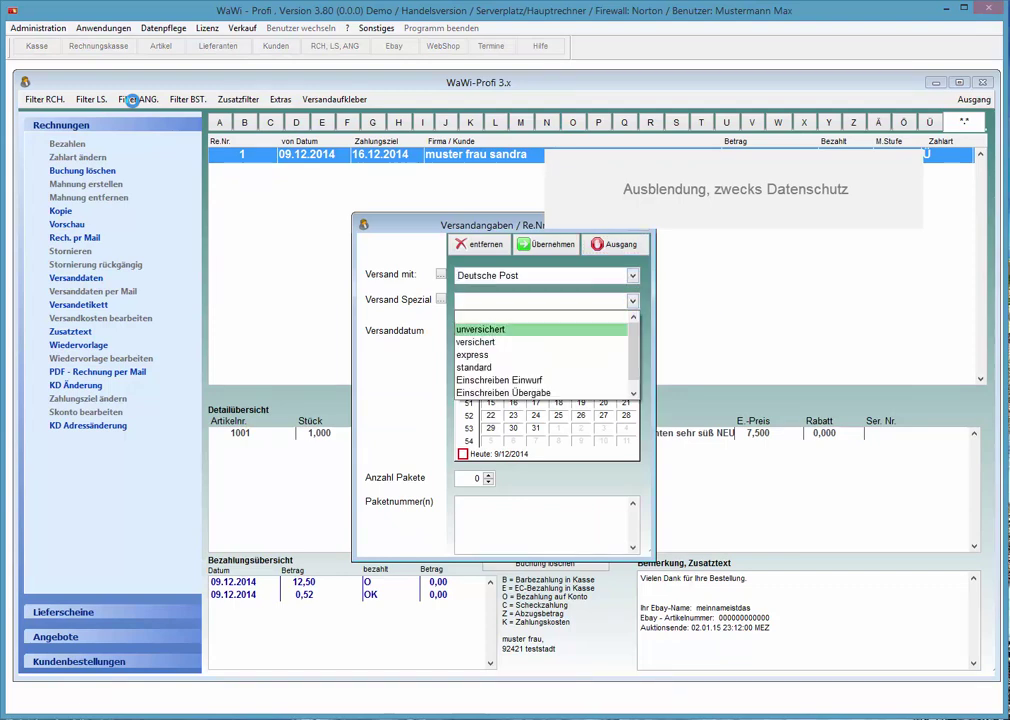
{"action": "key", "text": "Up"}
{"action": "key", "text": "Up"}
{"action": "key", "text": "Up"}
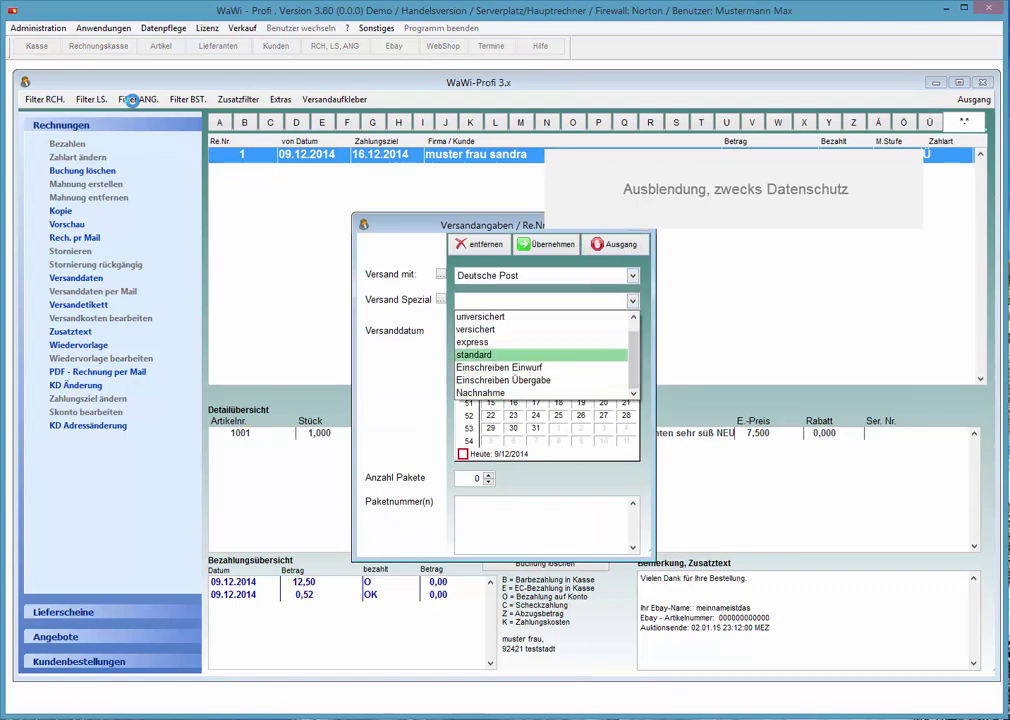
{"action": "key", "text": "Down"}
{"action": "key", "text": "Return"}
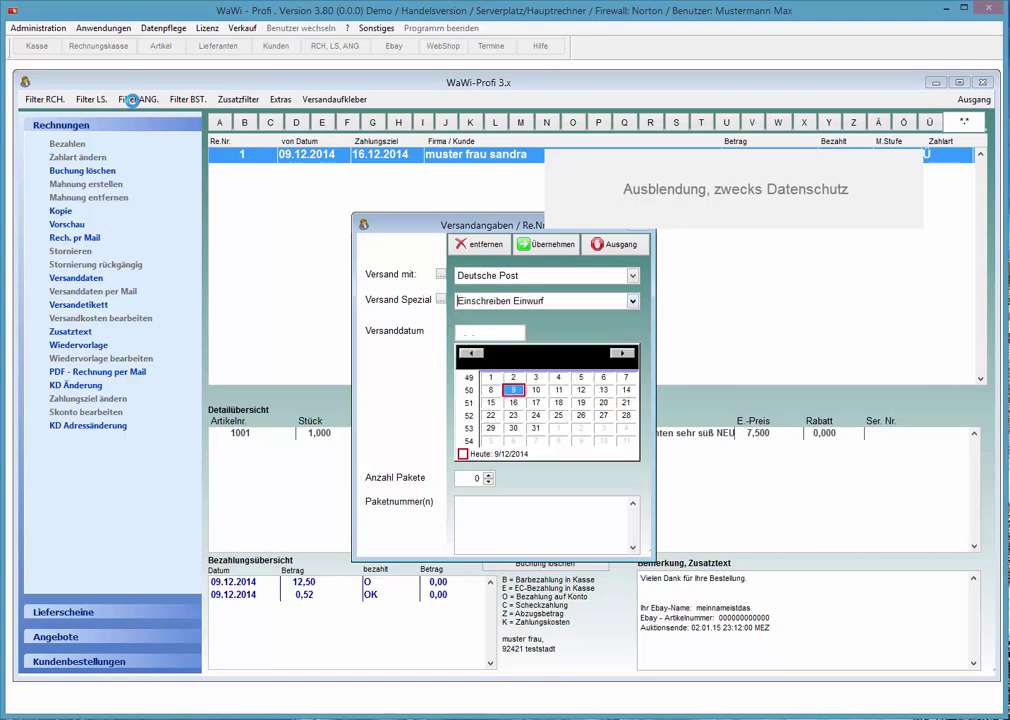
{"action": "key", "text": "F2"}
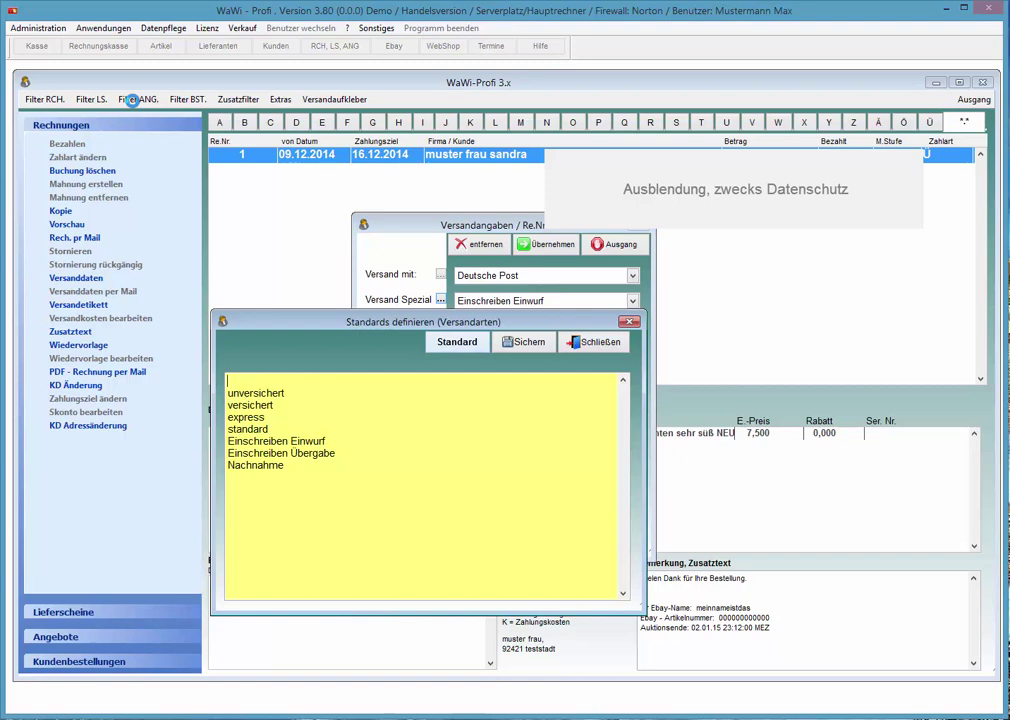
{"action": "key", "text": "Escape"}
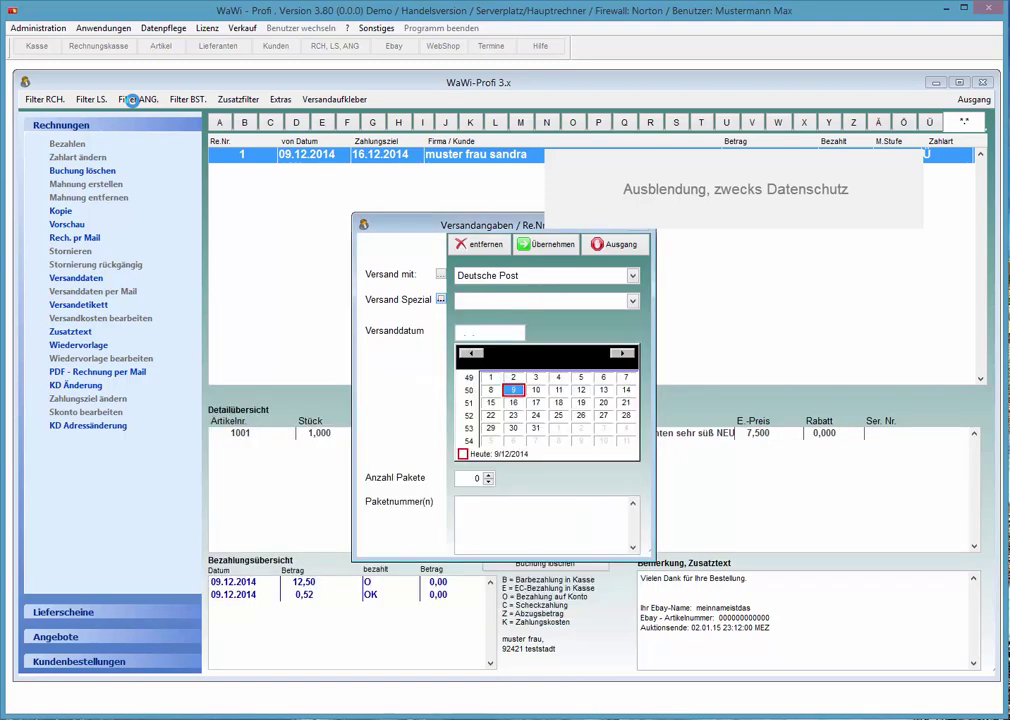
Step: Set the shipping date to 09.12.2014, one package and package number cxüpokxsadj, and apply the shipping details
{"action": "key", "text": "Tab"}
{"action": "type", "text": "1"}
{"action": "key", "text": "Tab"}
{"action": "type", "text": "cxüpoixsadj"}
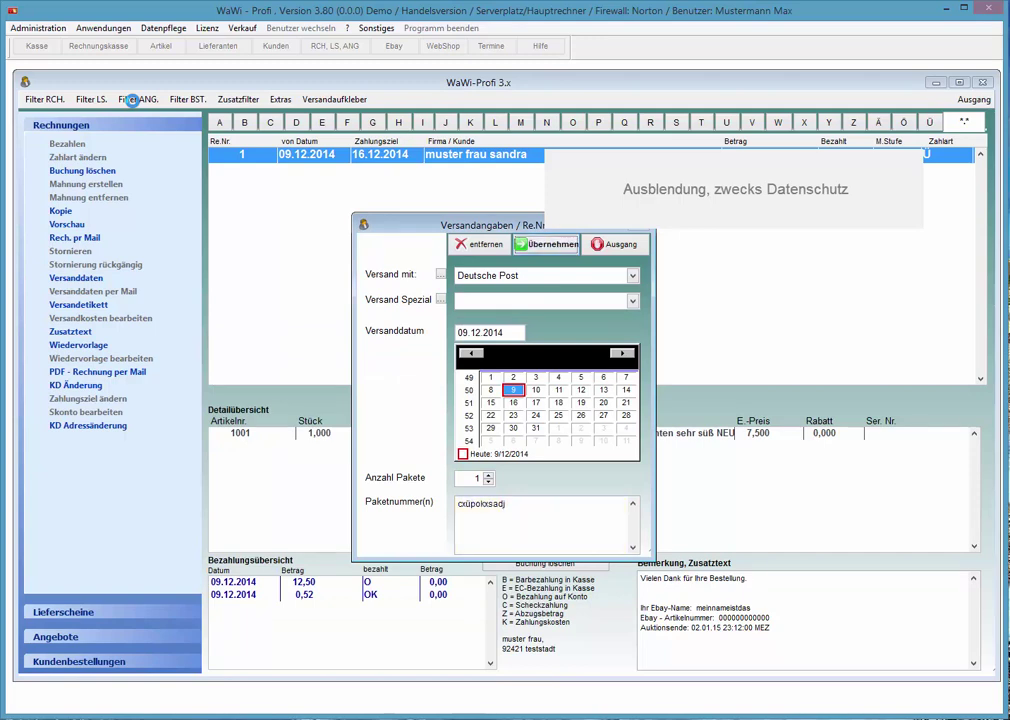
{"action": "key", "text": "Escape"}
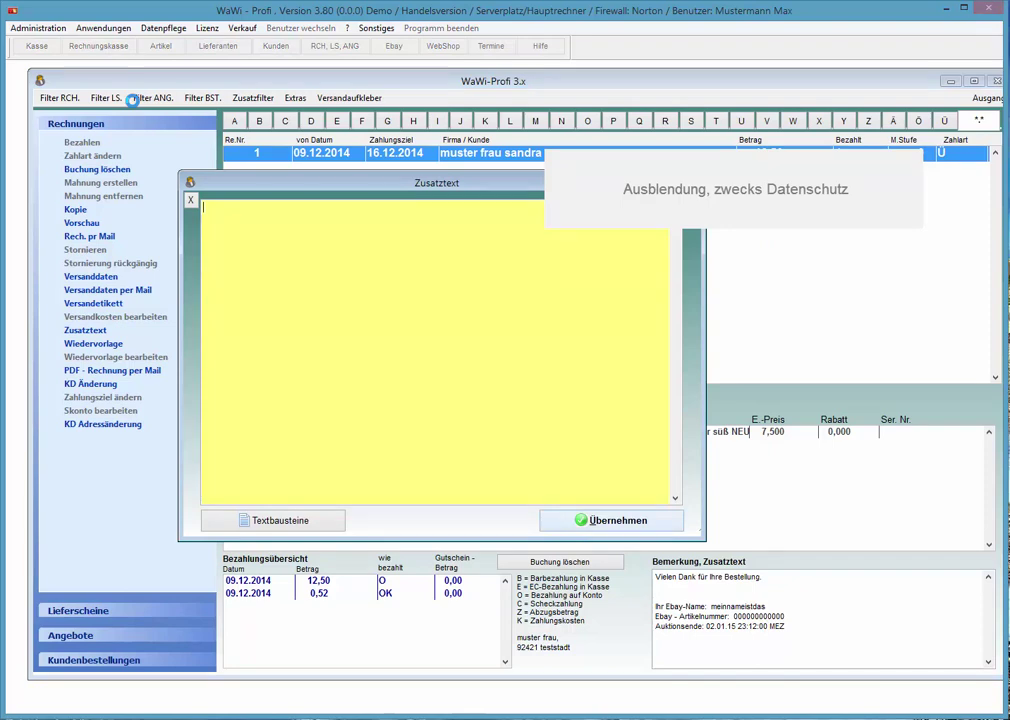
Step: View the invoice's additional text and its shipping notification e-mail, discarding the e-mail draft without saving
{"action": "key", "text": "Escape"}
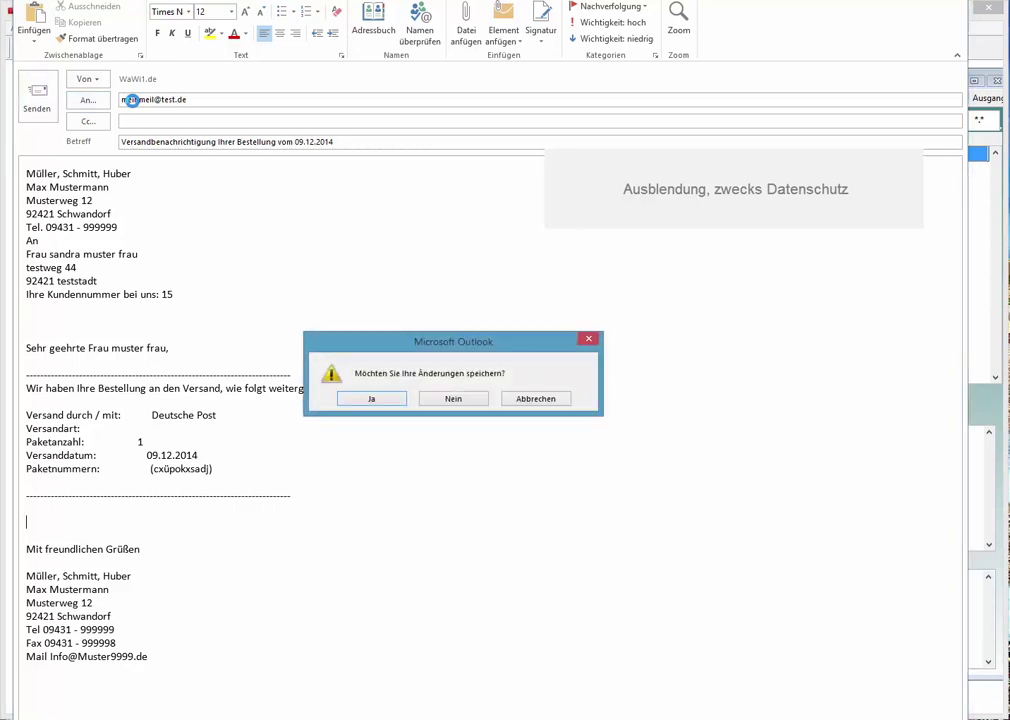
{"action": "key", "text": "n"}
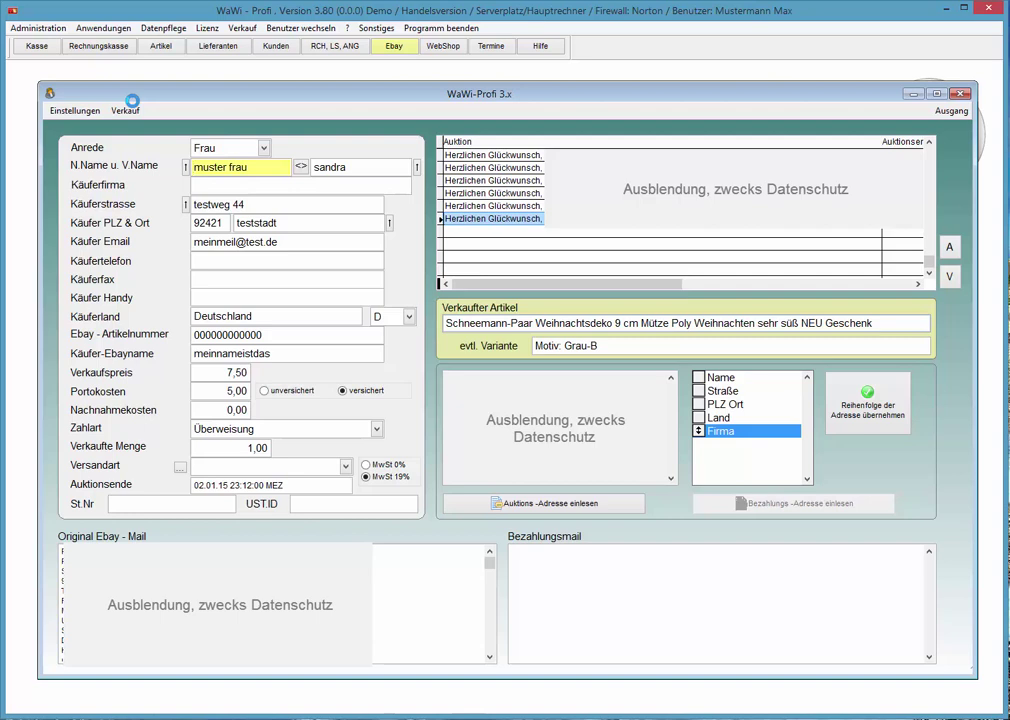
Step: Capitalise the first letters of the buyer's last name, first name and street in the eBay sale record
{"action": "type", "text": "M"}
{"action": "key", "text": "Delete"}
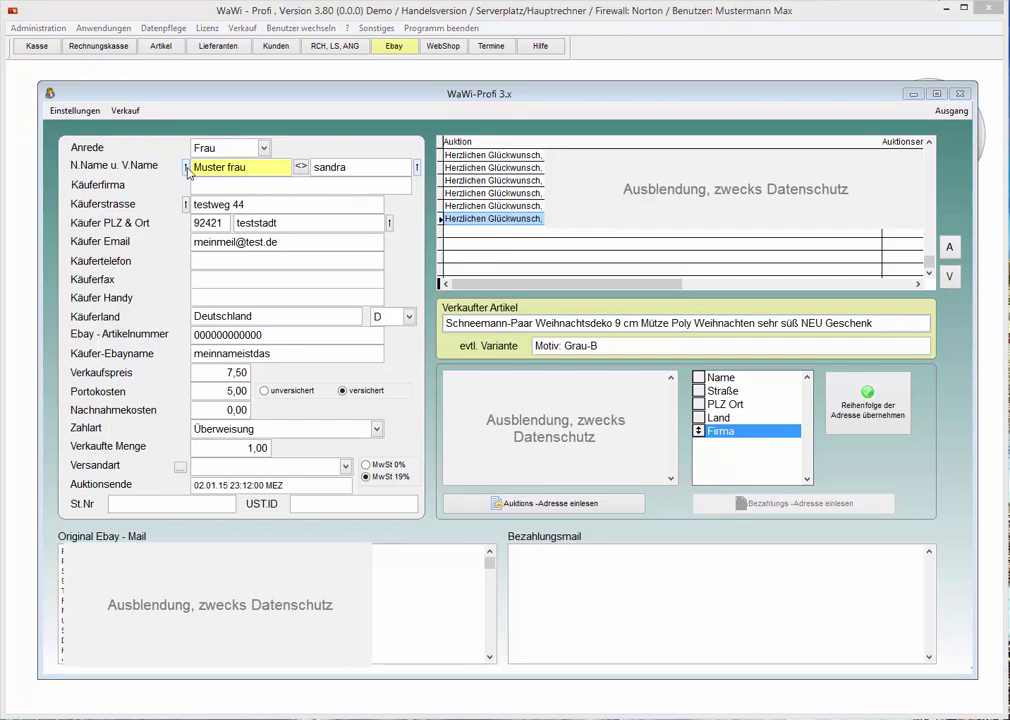
{"action": "left_click", "coordinate": [418, 171]}
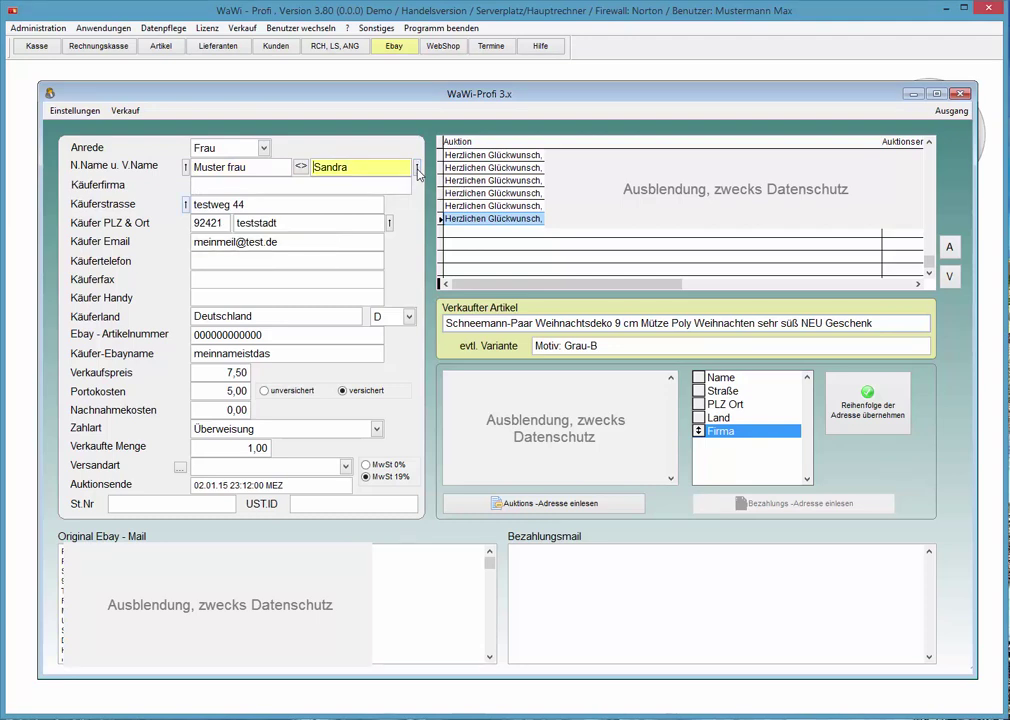
{"action": "key", "text": "Tab"}
{"action": "key", "text": "space"}
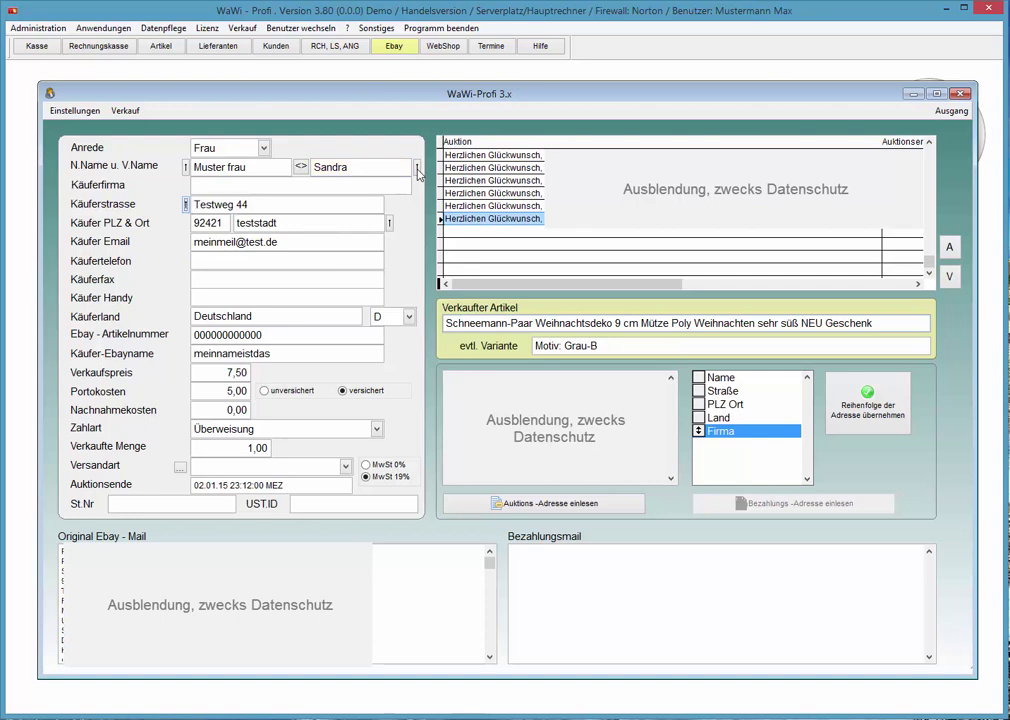